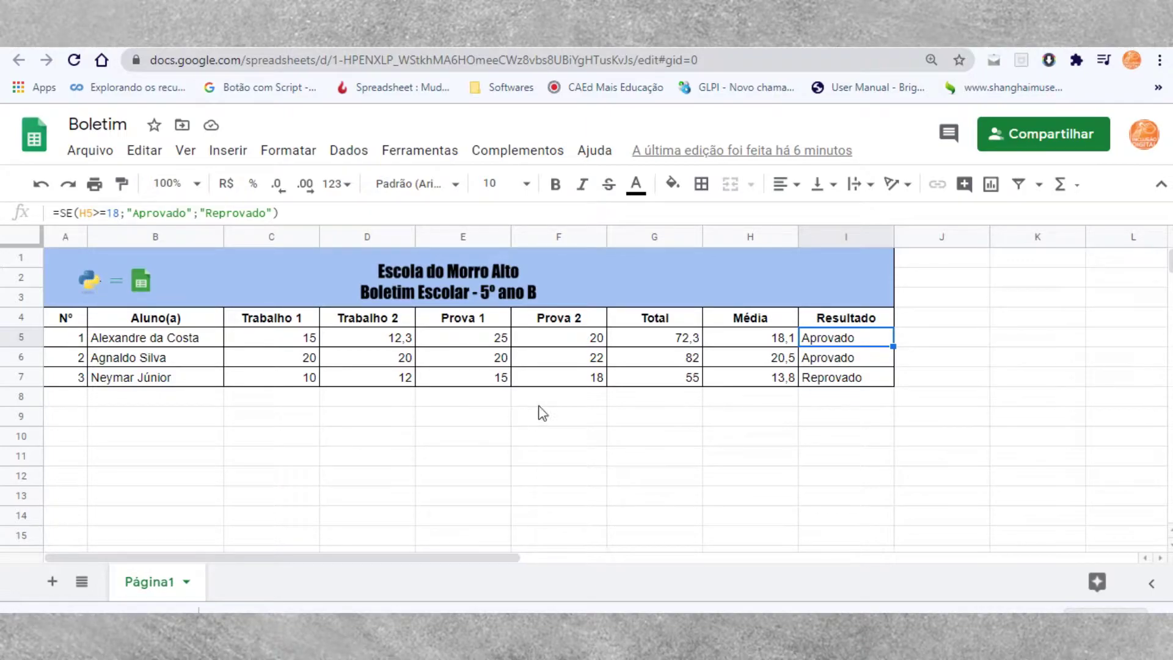
# - Inspect the formulas in the first student's Total, Média and Resultado cells (G5, H5 and I5)
pyautogui.click(655, 342)
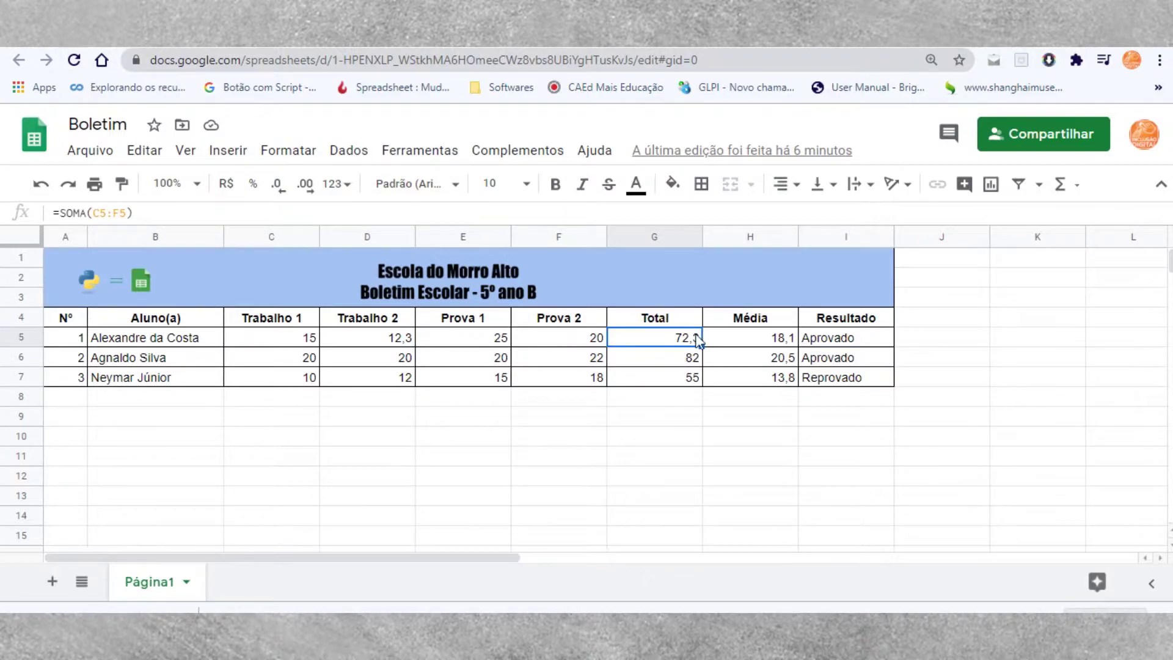
pyautogui.click(737, 340)
pyautogui.click(840, 337)
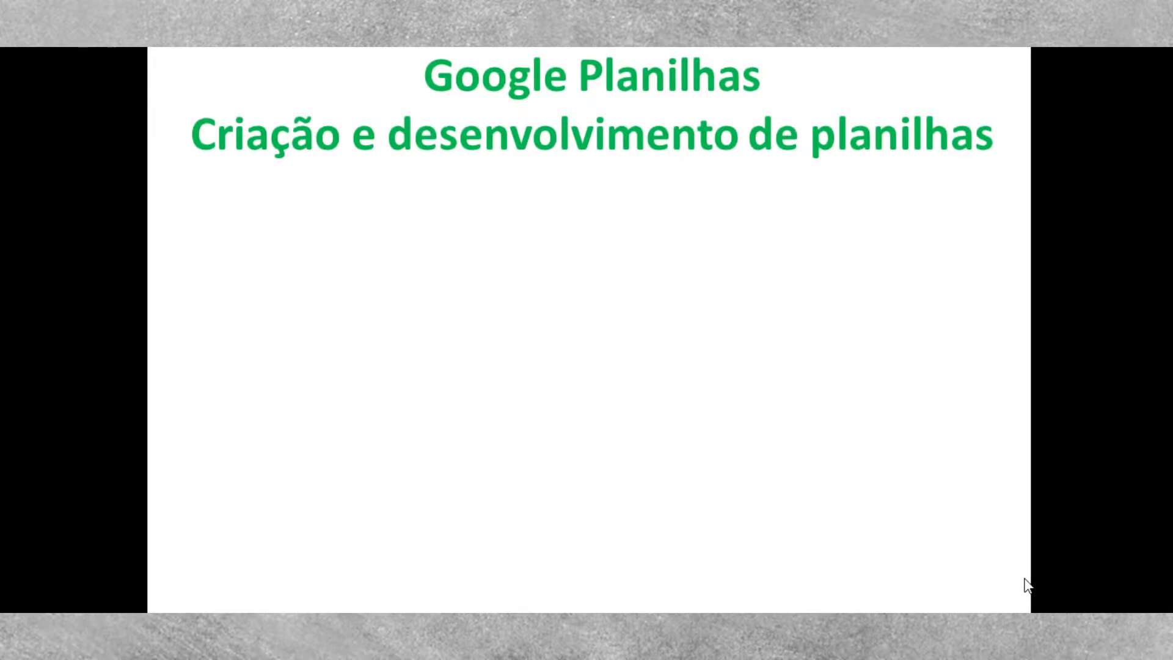
pyautogui.click(1025, 578)
pyautogui.click(1025, 583)
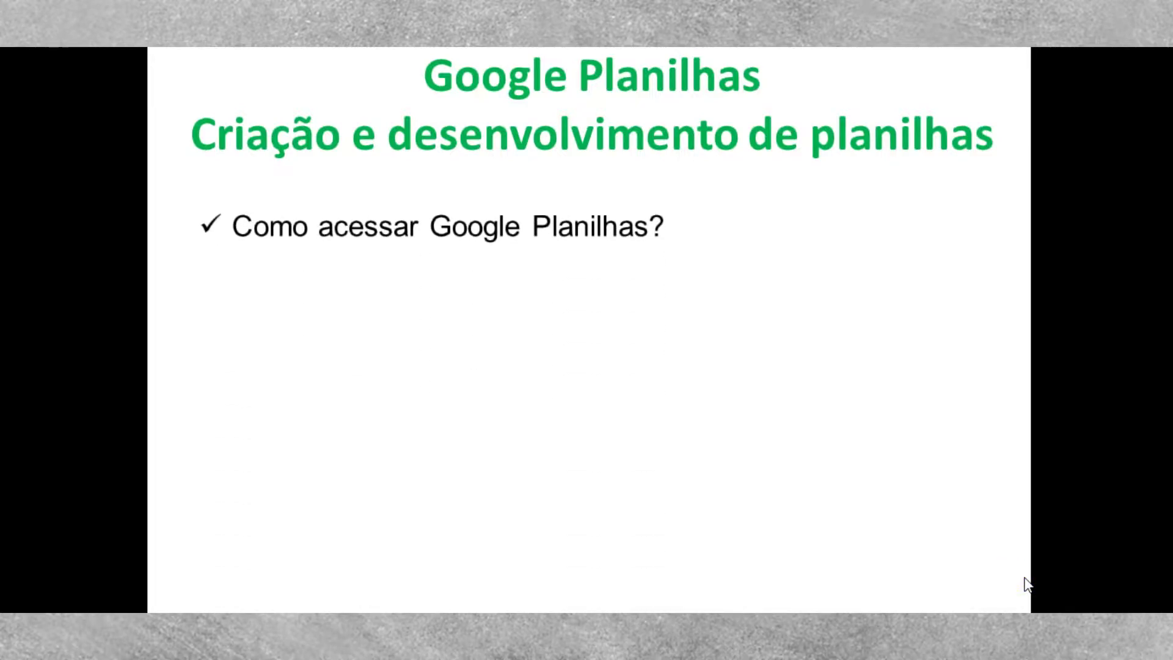
pyautogui.click(1026, 584)
pyautogui.click(1025, 583)
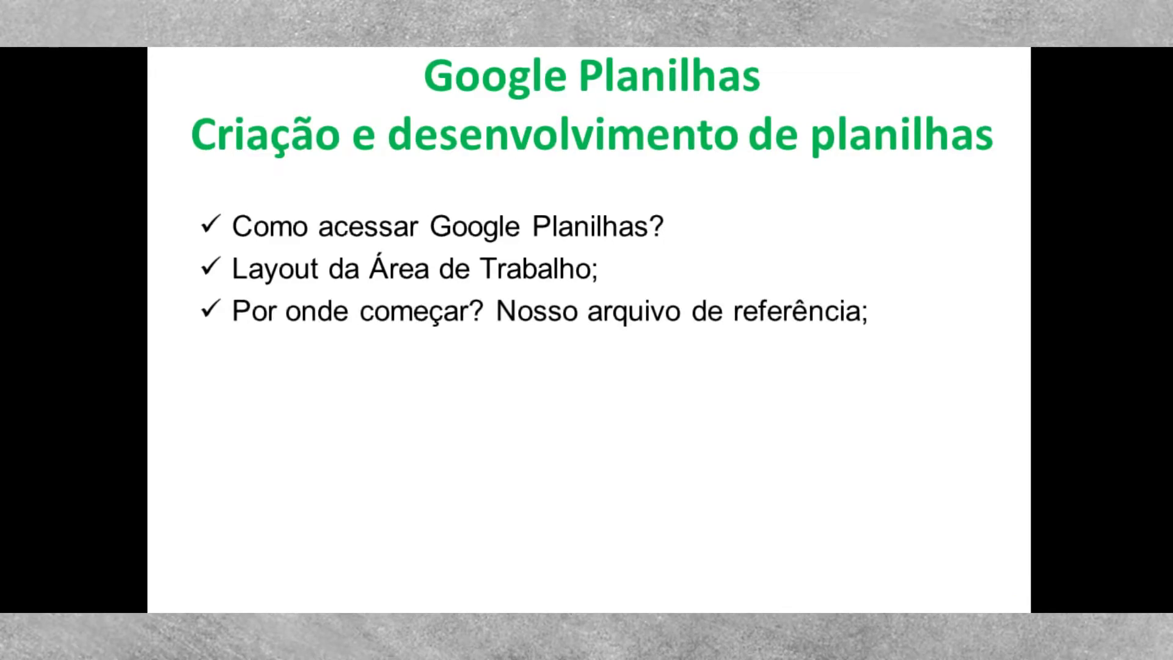
pyautogui.press('Right')
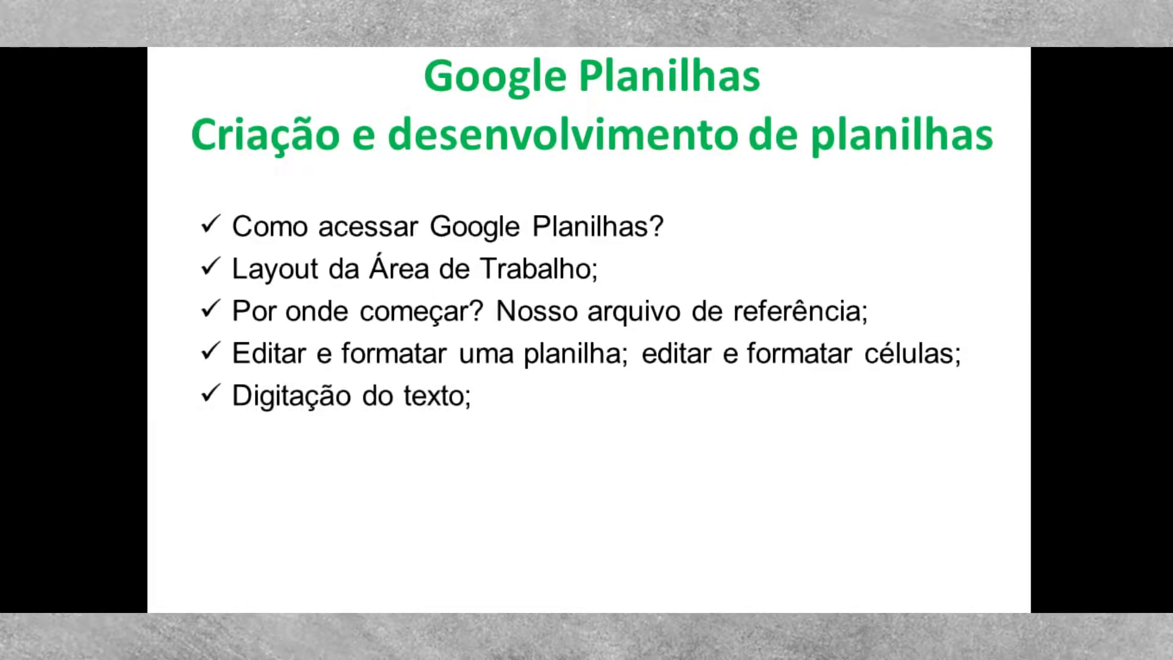
pyautogui.press('Right')
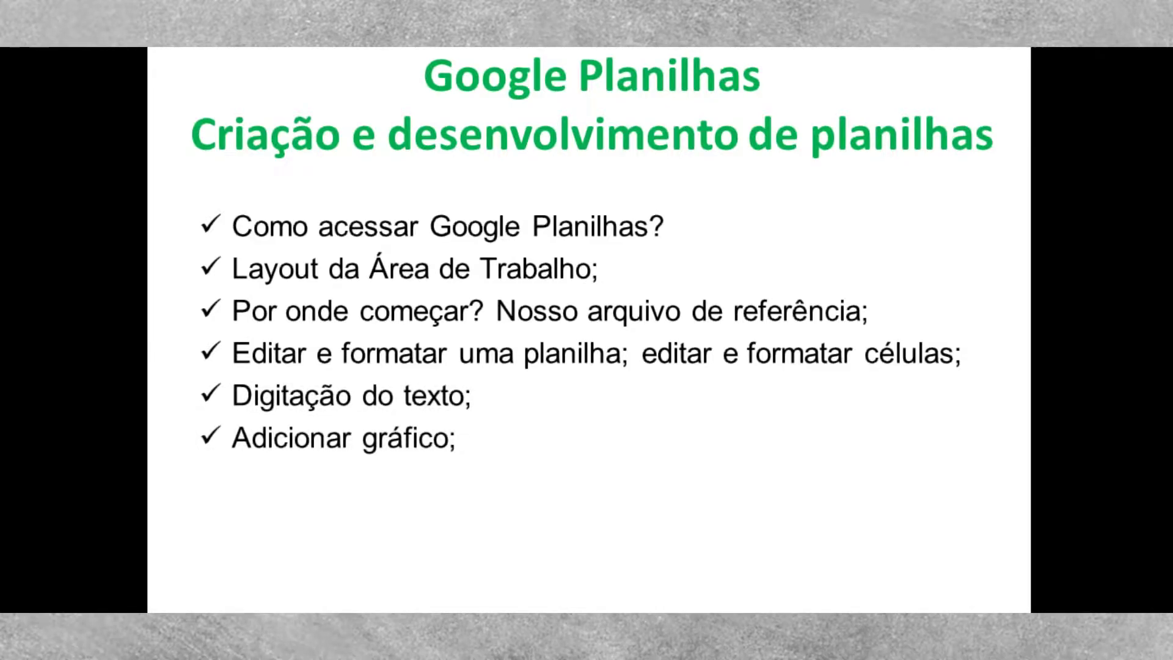
pyautogui.press('Right')
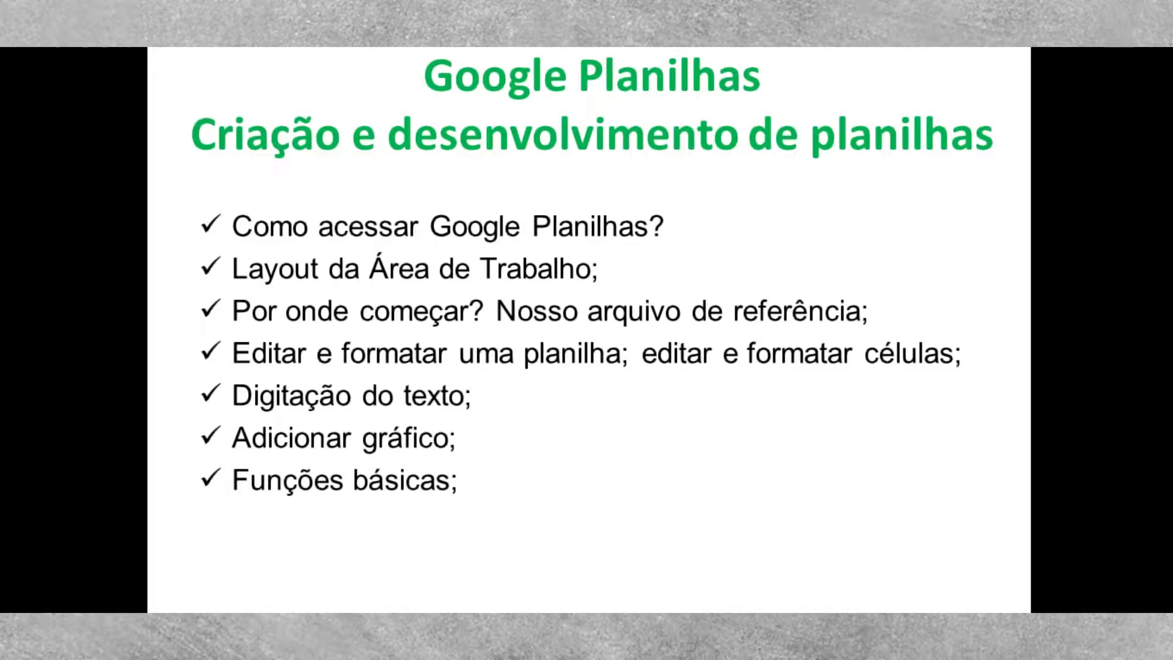
pyautogui.press('Right')
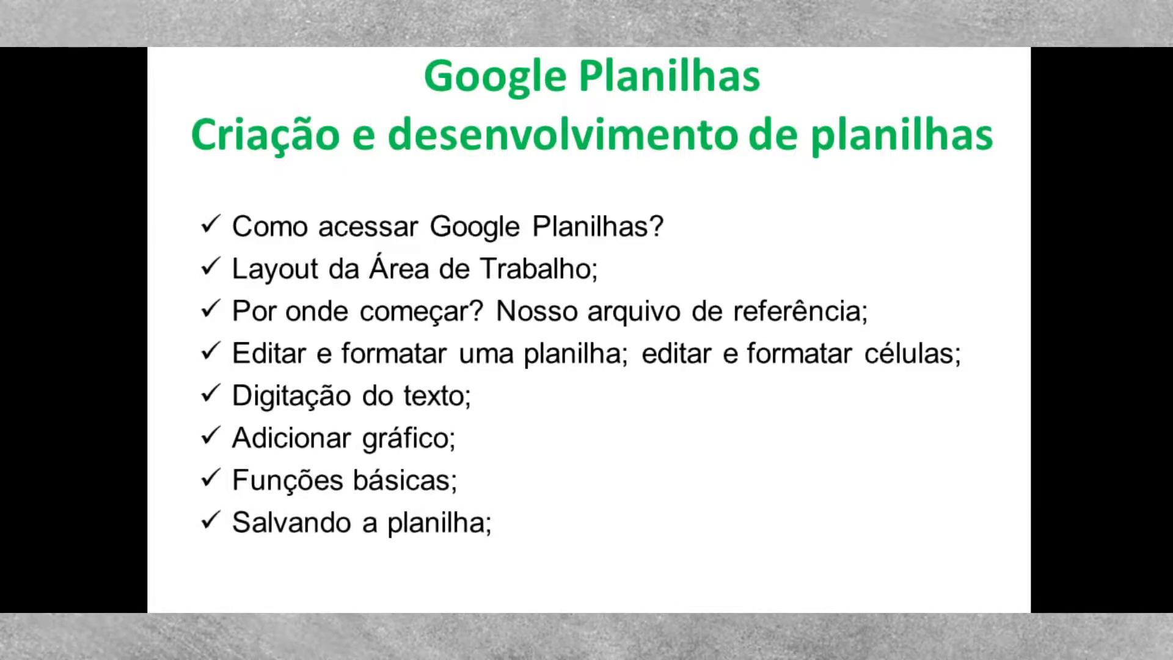
pyautogui.press('Right')
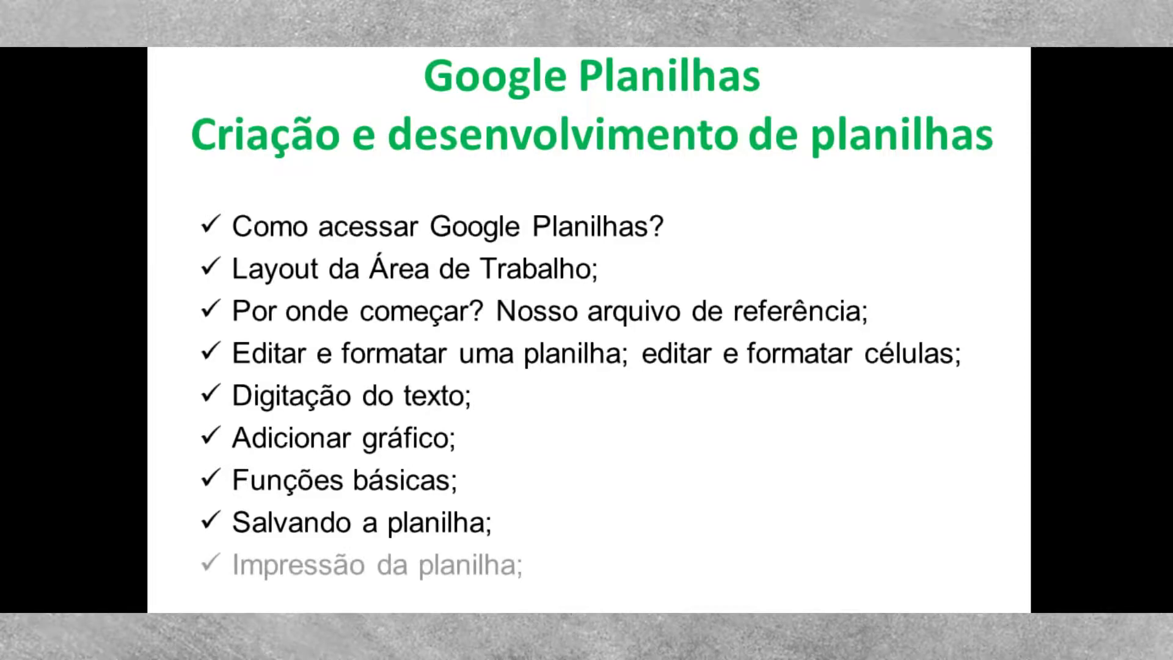
pyautogui.press('Right')
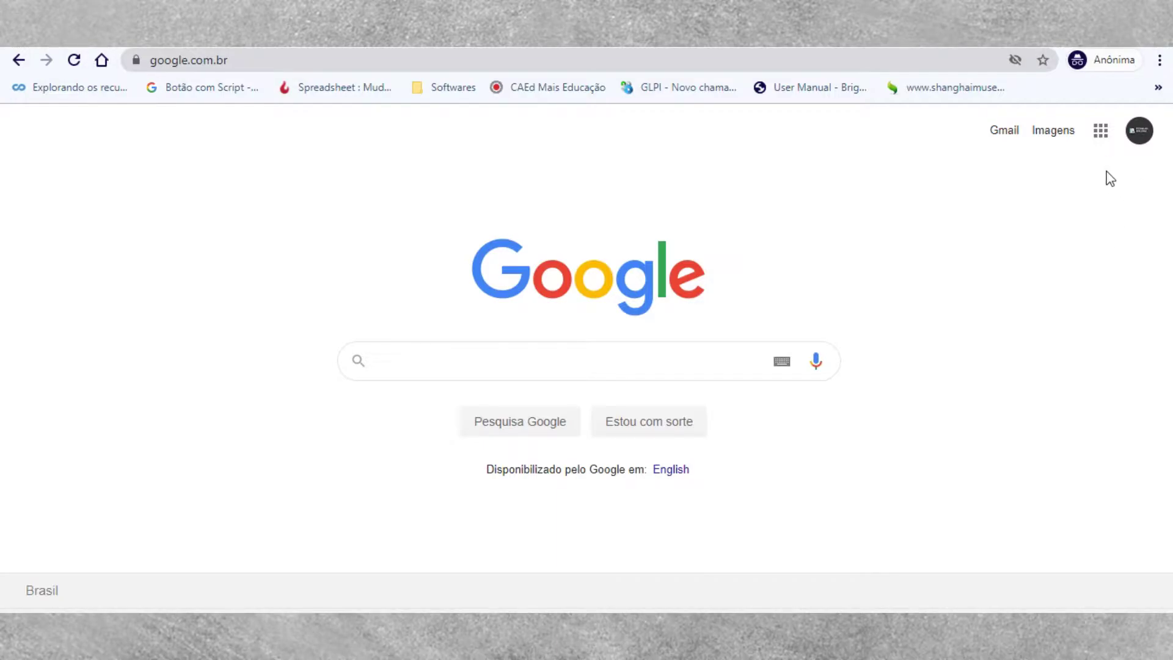
# - Go to Google Planilhas from the Google home page and create a blank spreadsheet
pyautogui.click(1102, 138)
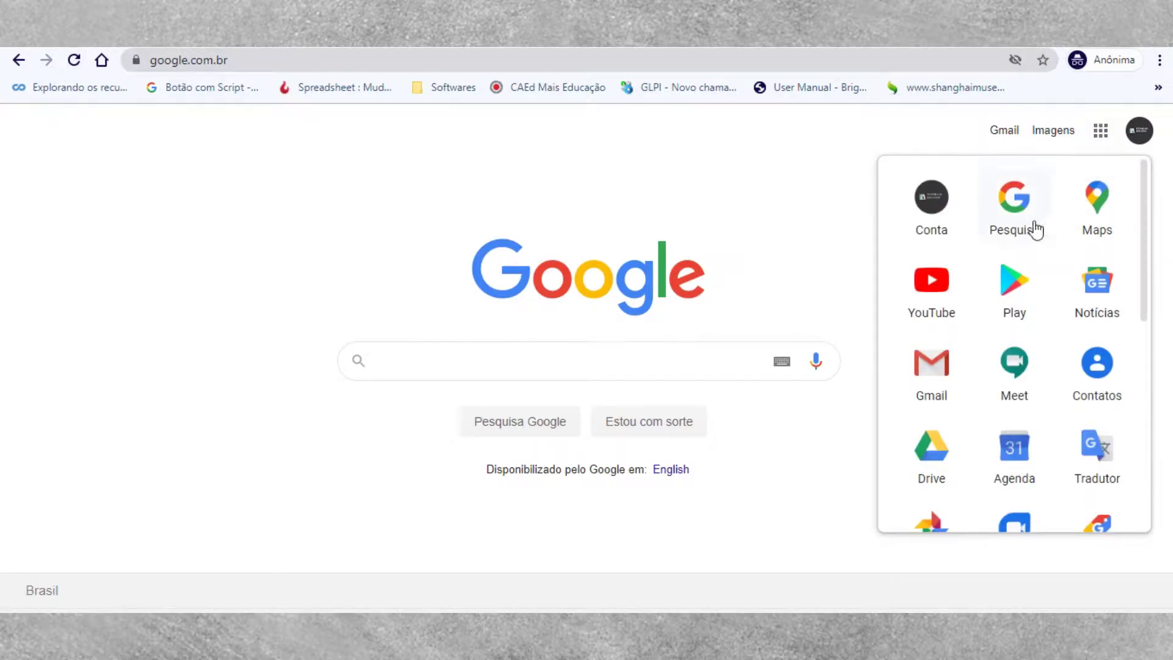
pyautogui.scroll(-3, 1004, 293)
pyautogui.scroll(-1, 1002, 296)
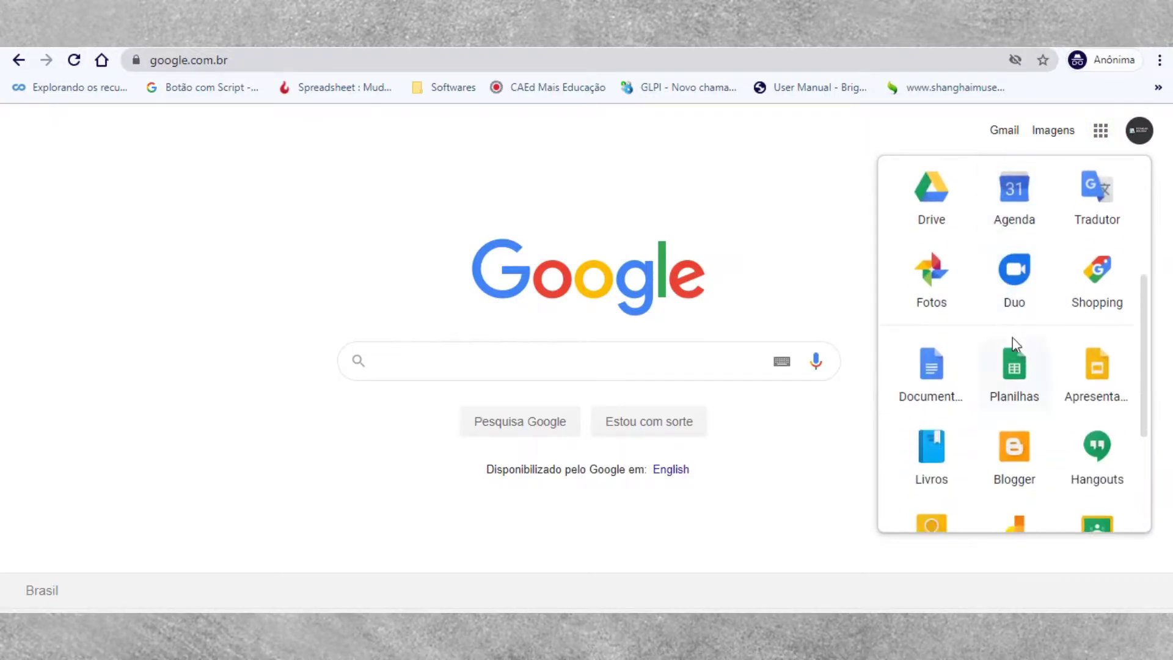
pyautogui.click(1014, 373)
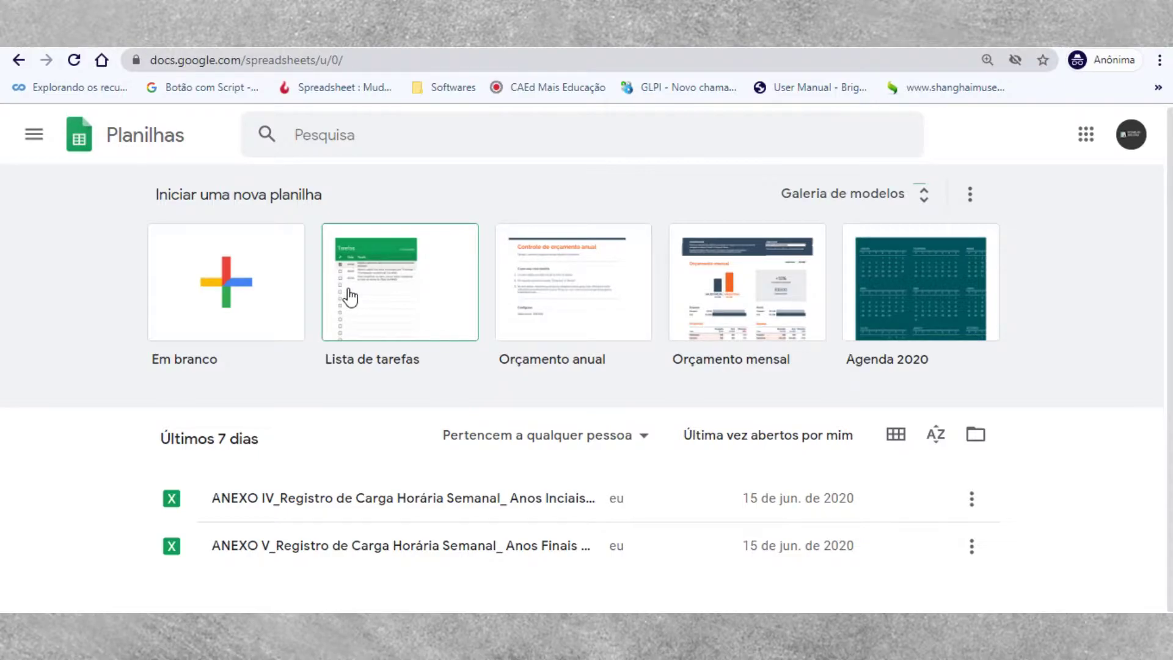
pyautogui.click(229, 276)
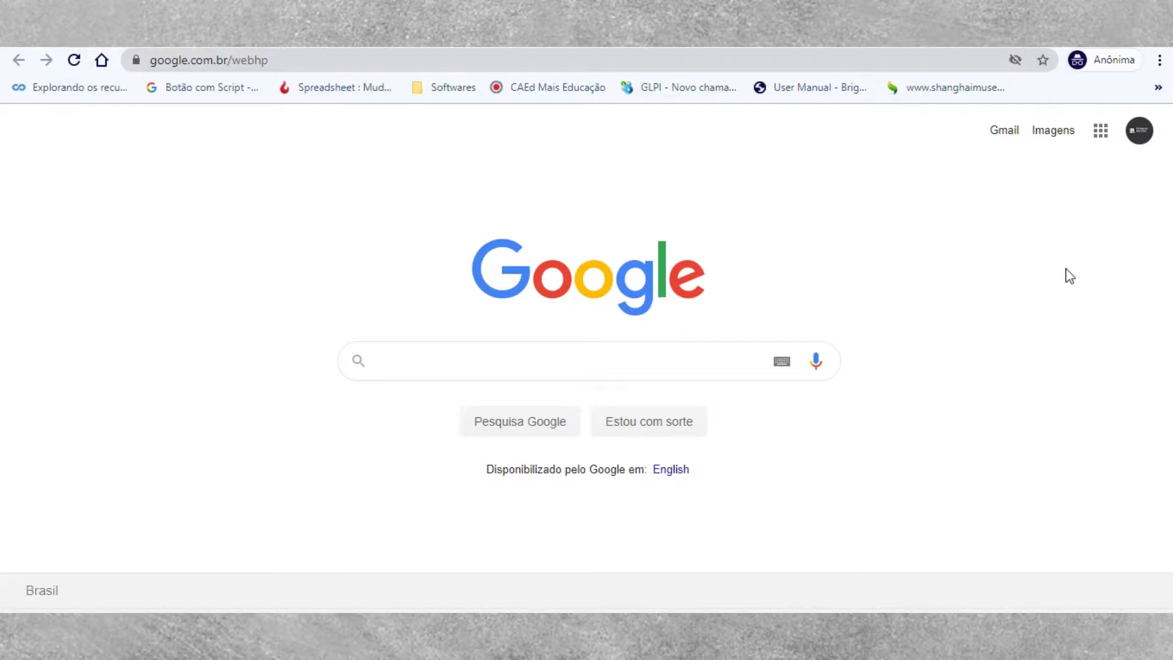
# - Switch to Google Drive from the Google home page and create a new Google Sheets spreadsheet in Meu Drive
pyautogui.click(1103, 138)
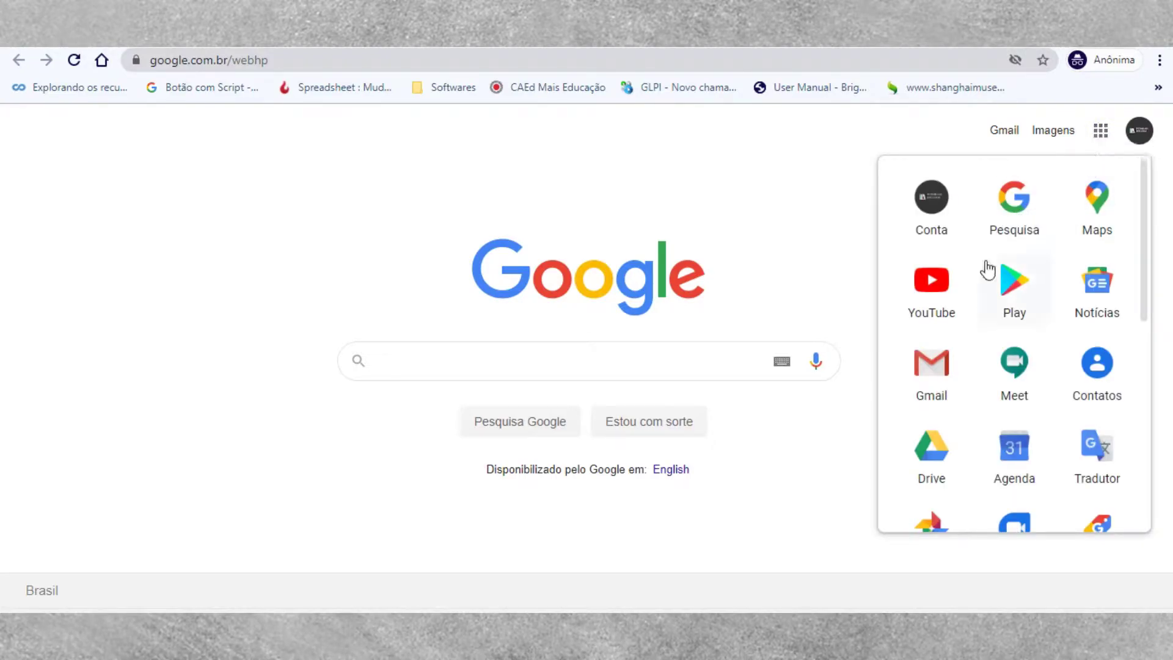
pyautogui.click(932, 451)
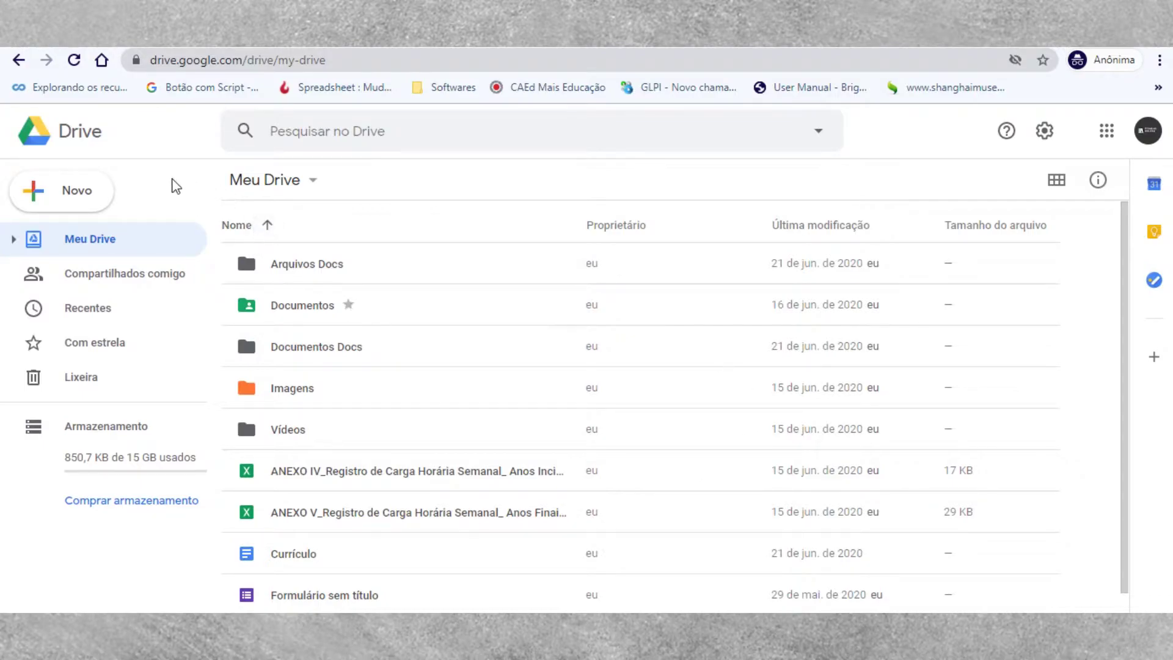
pyautogui.click(75, 195)
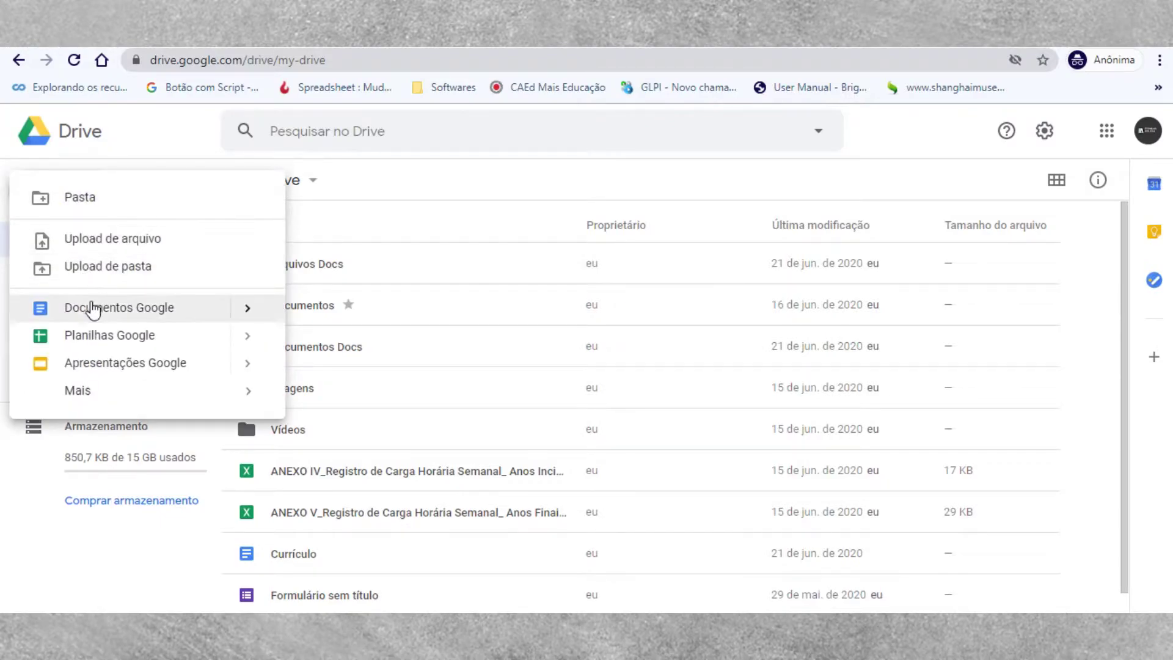
pyautogui.click(99, 337)
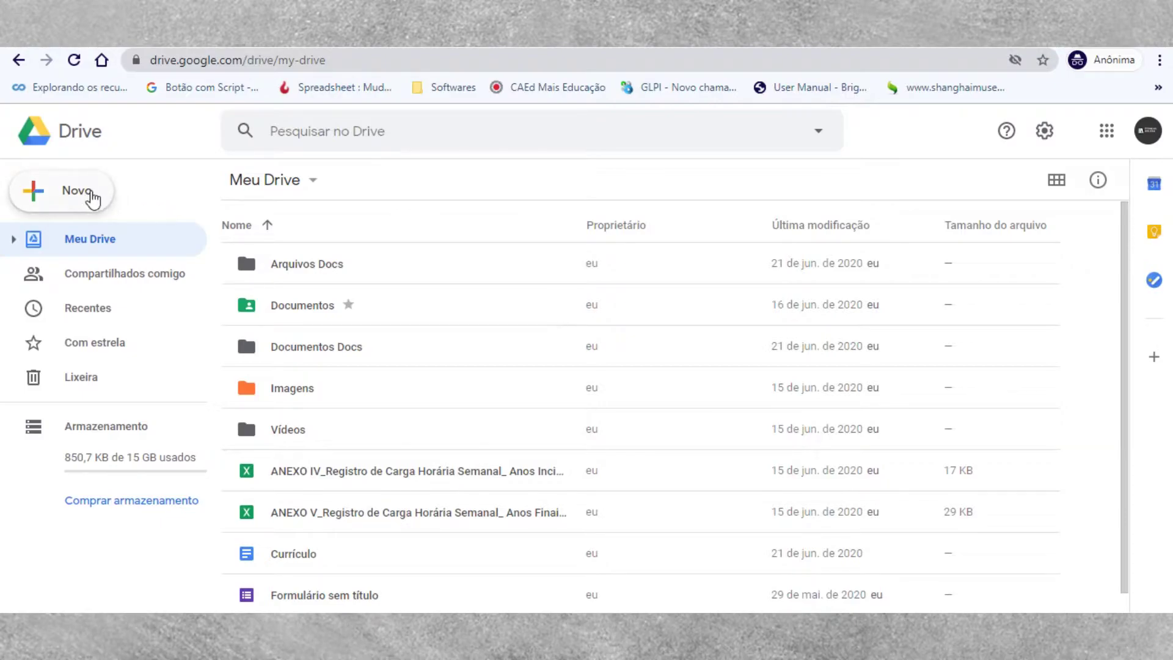
pyautogui.click(77, 192)
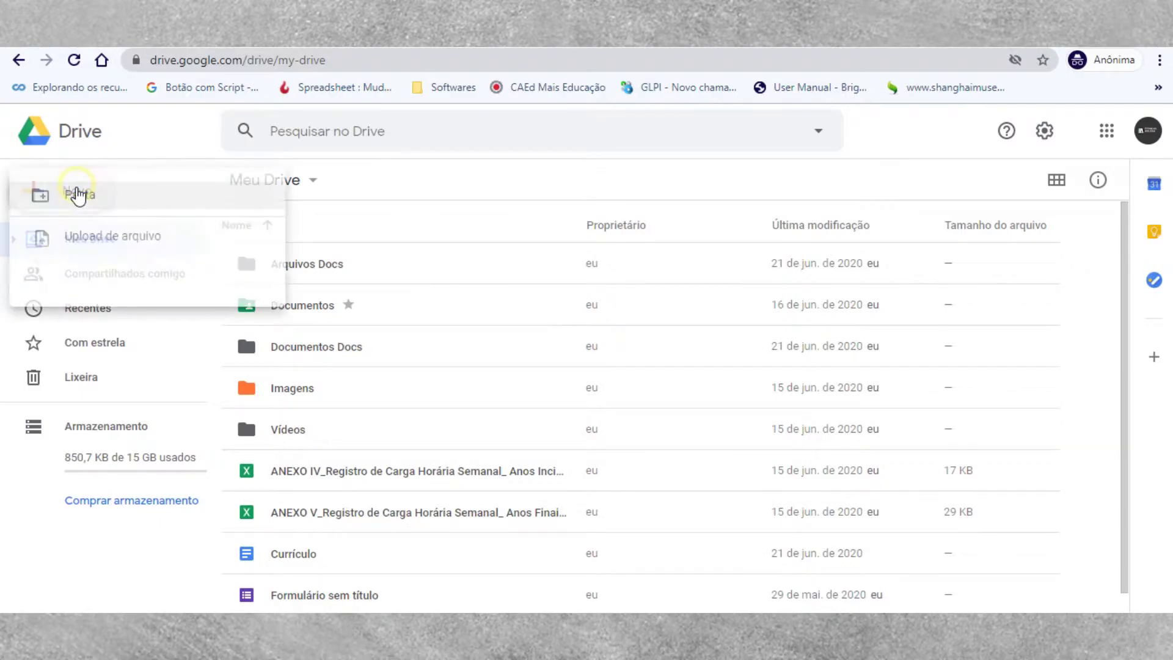
pyautogui.click(119, 265)
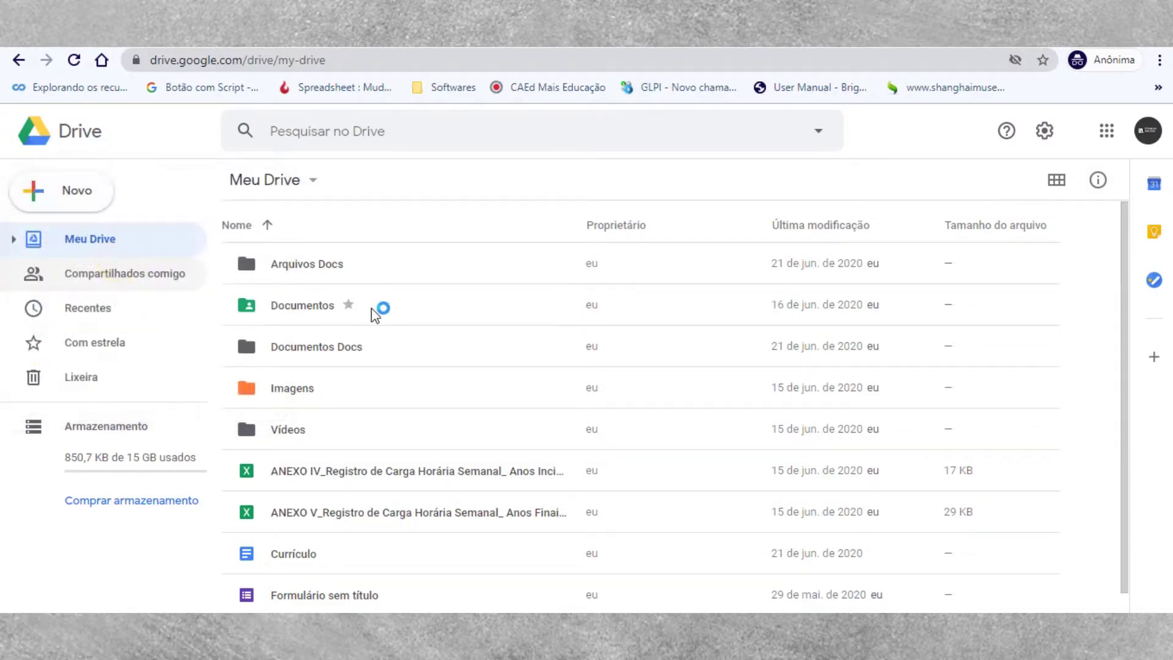
pyautogui.click(672, 431)
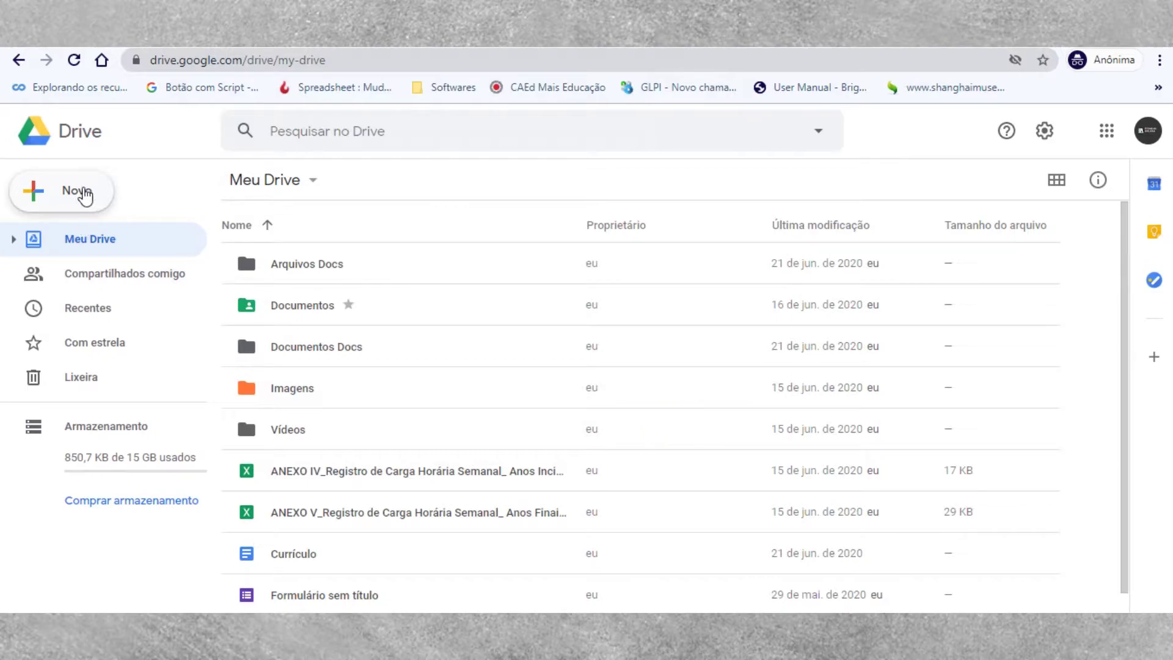
# - Create a new folder named "planilhas" in Meu Drive
pyautogui.click(84, 194)
pyautogui.click(98, 199)
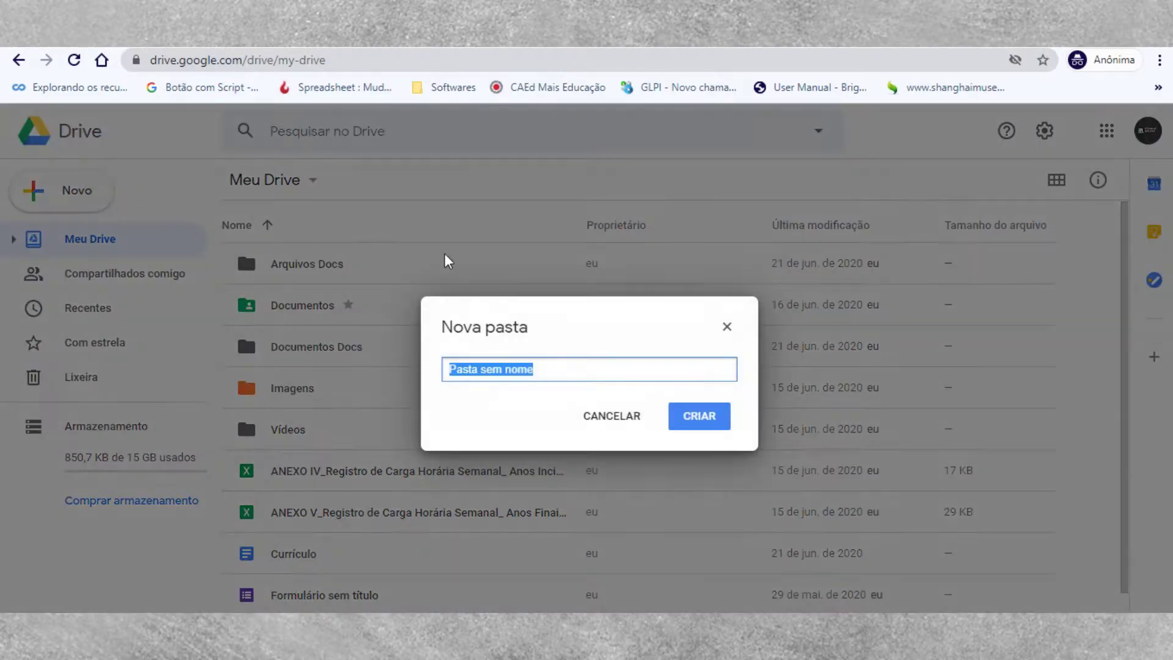
pyautogui.write('planil')
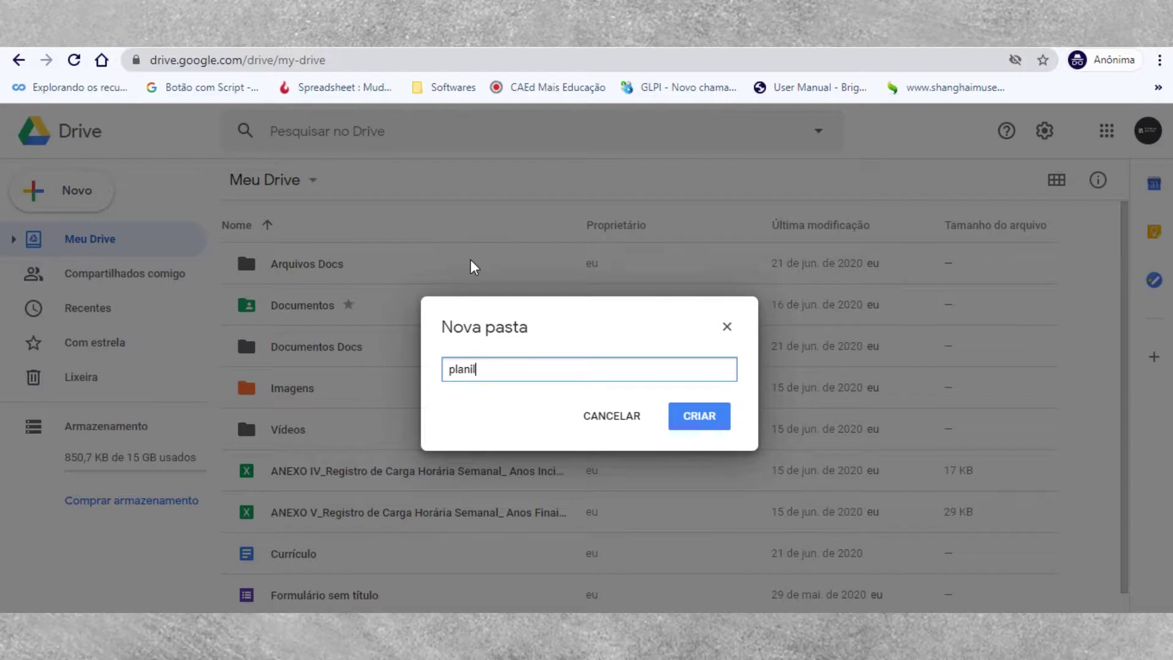
pyautogui.press('BackSpace')
pyautogui.press('BackSpace')
pyautogui.write('}pla')
pyautogui.press('Delete')
pyautogui.press('Delete')
pyautogui.press('Delete')
pyautogui.write('p')
pyautogui.click(698, 421)
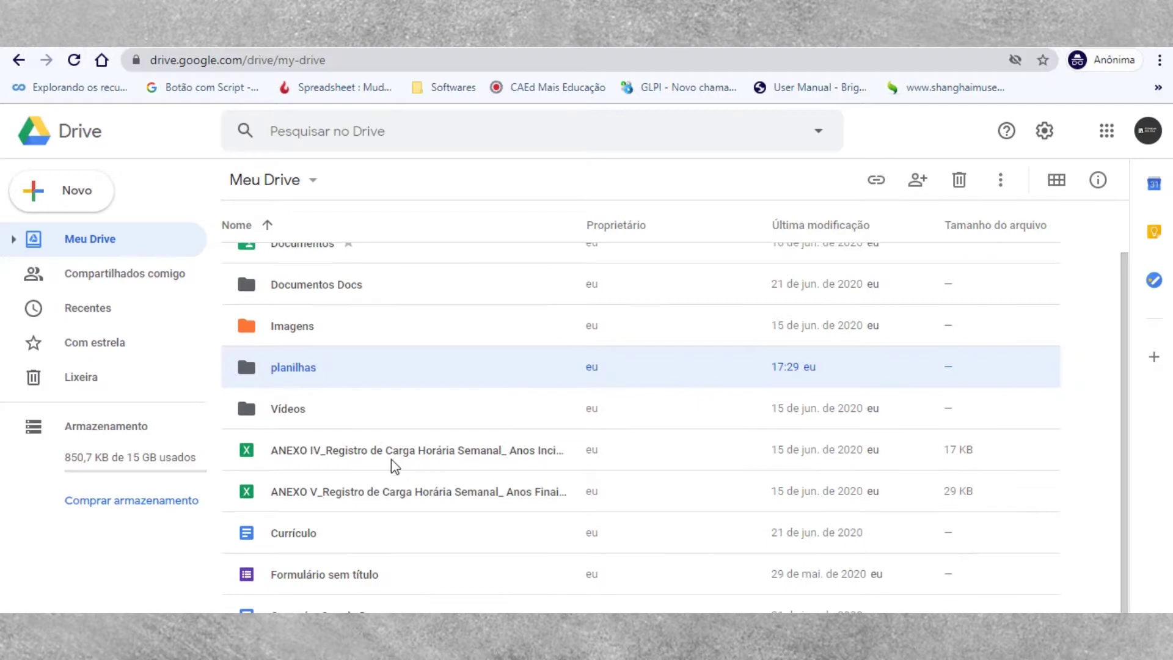
# - Open the "planilhas" folder and create a new Google Sheets spreadsheet inside it
pyautogui.doubleClick(303, 371)
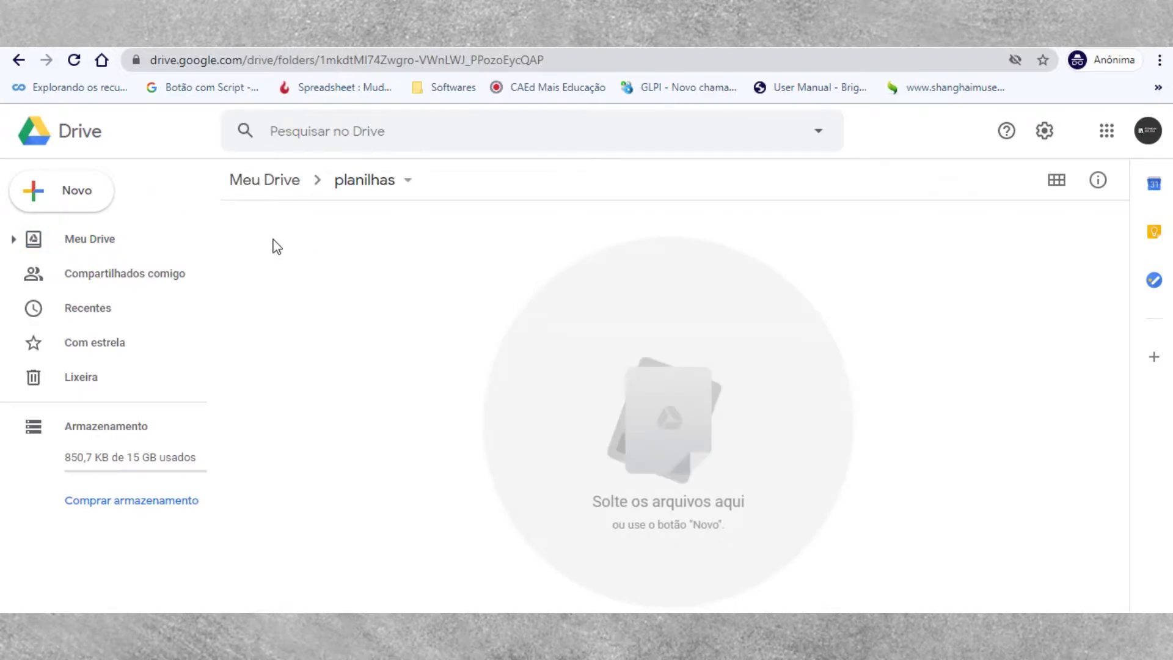
pyautogui.click(73, 189)
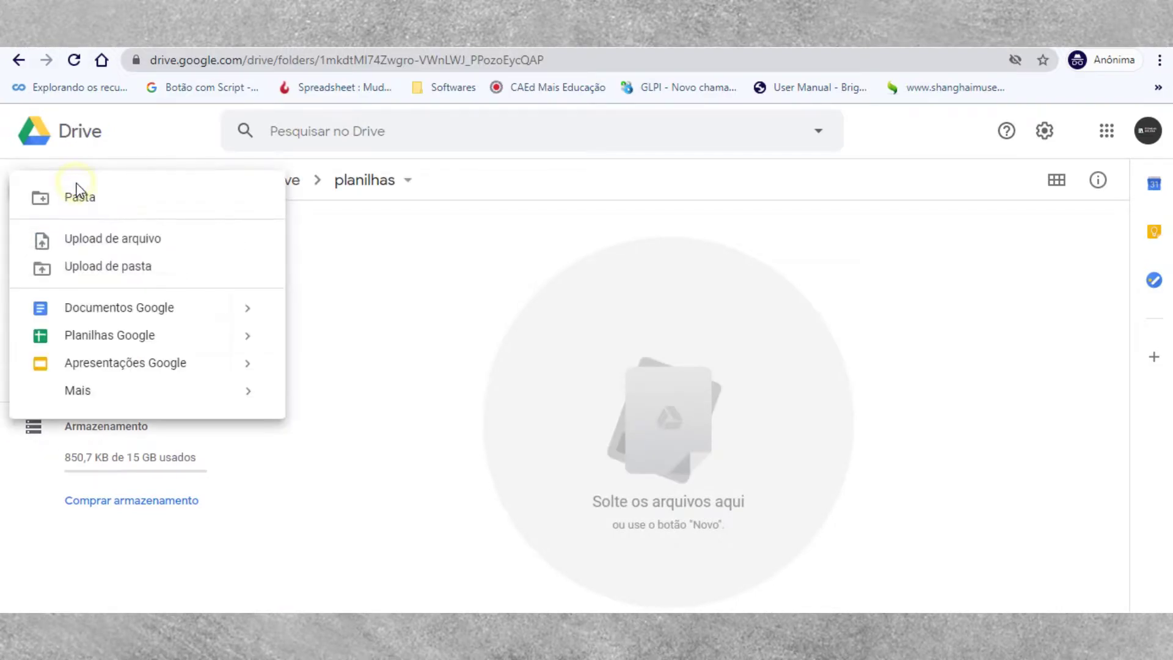
pyautogui.click(101, 338)
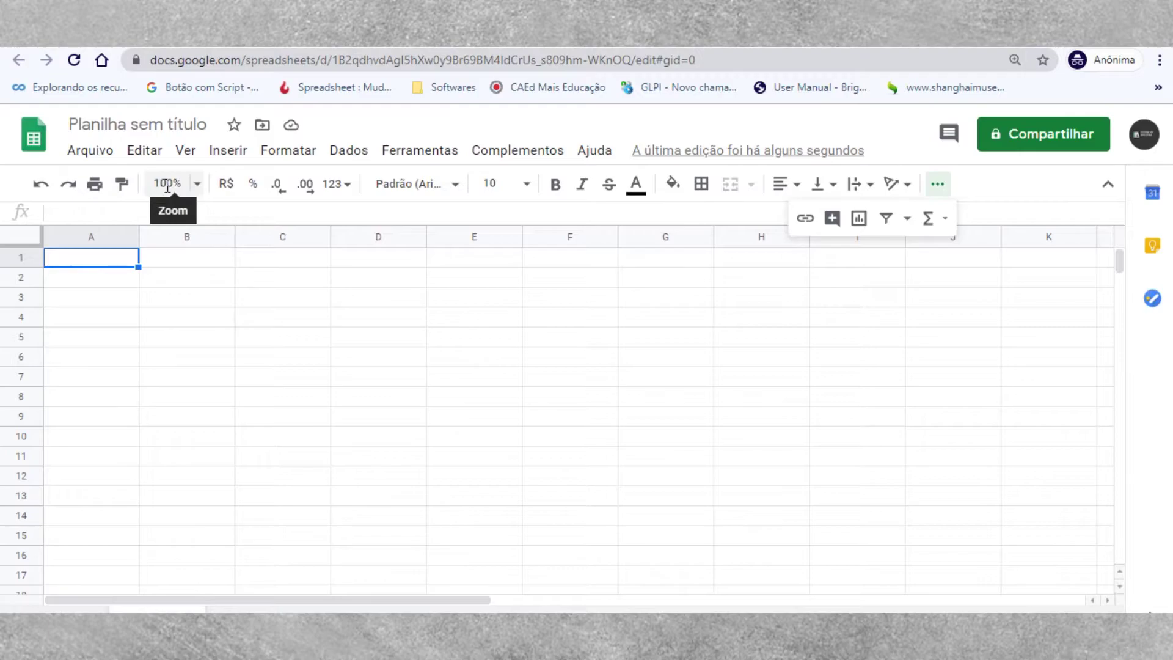
# - Examine the available zoom levels, number formats, fonts, font sizes, text colours, fill colours and border options
pyautogui.click(198, 187)
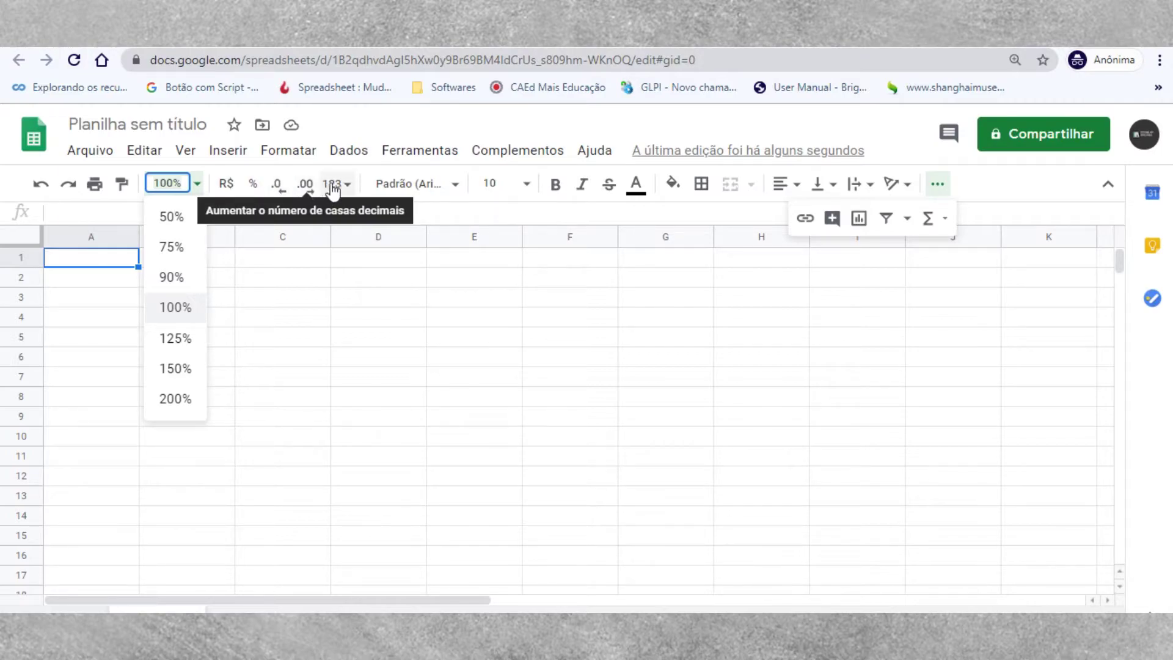
pyautogui.click(338, 183)
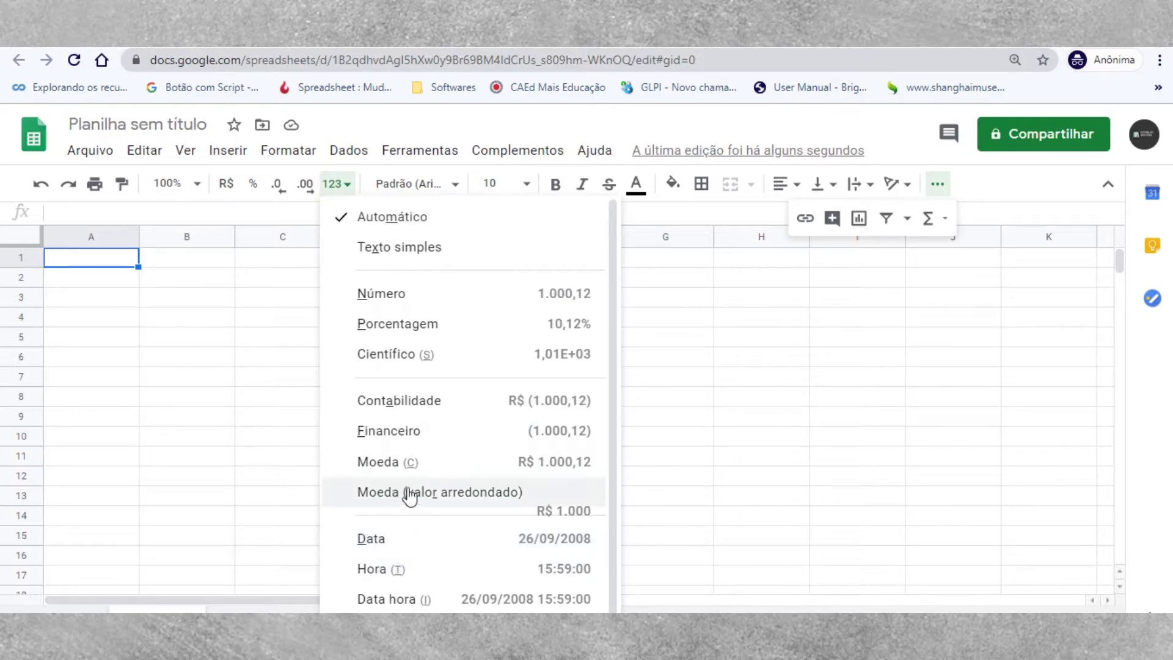
pyautogui.click(457, 186)
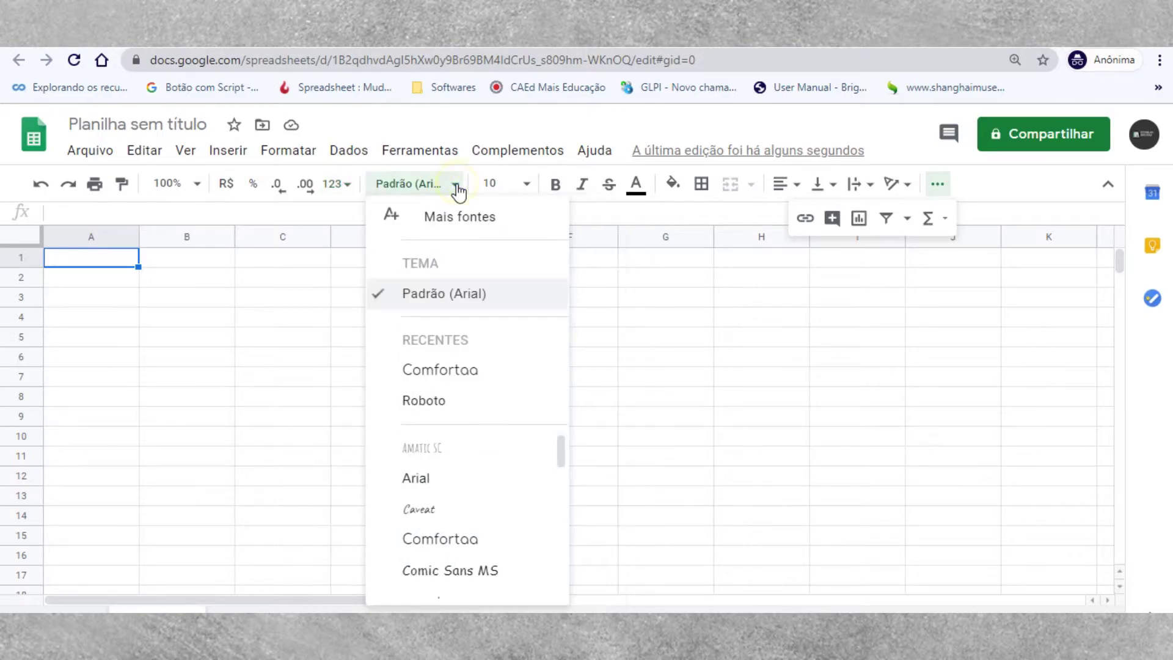
pyautogui.scroll(-4, 456, 437)
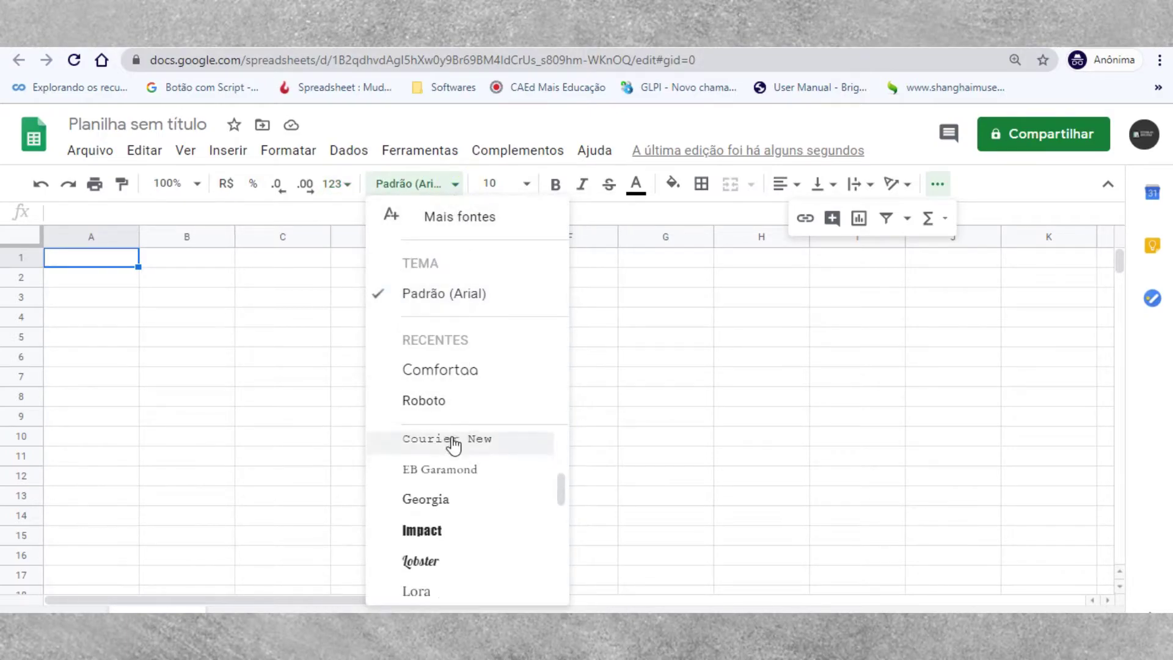
pyautogui.scroll(-3, 465, 489)
pyautogui.scroll(3, 486, 458)
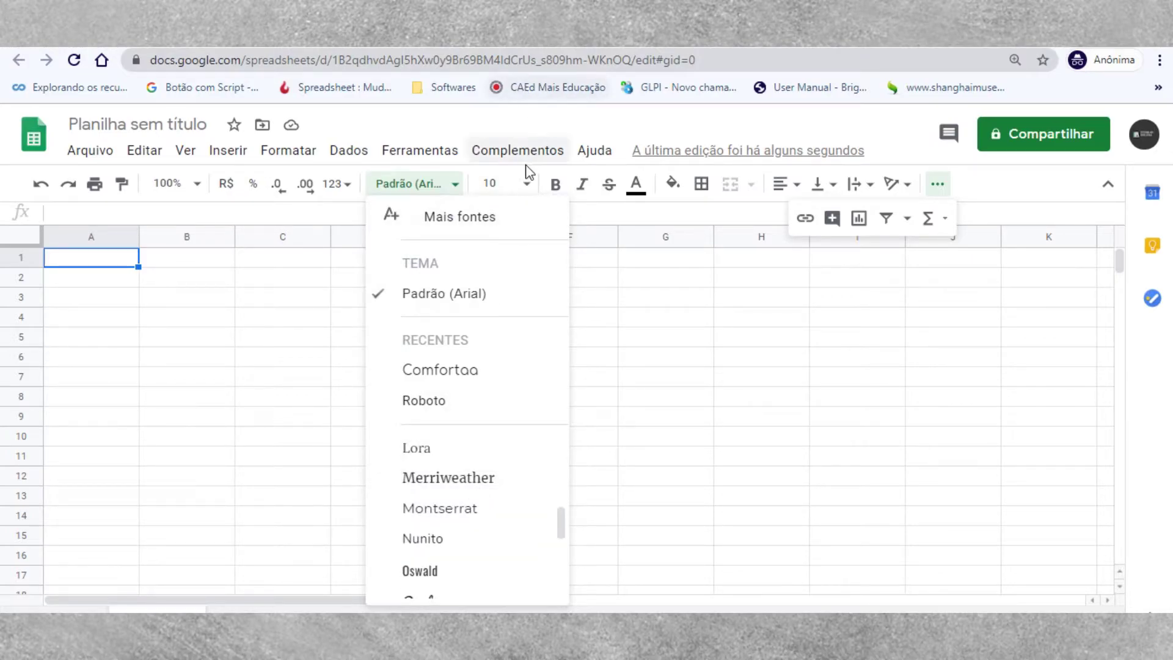
pyautogui.click(527, 185)
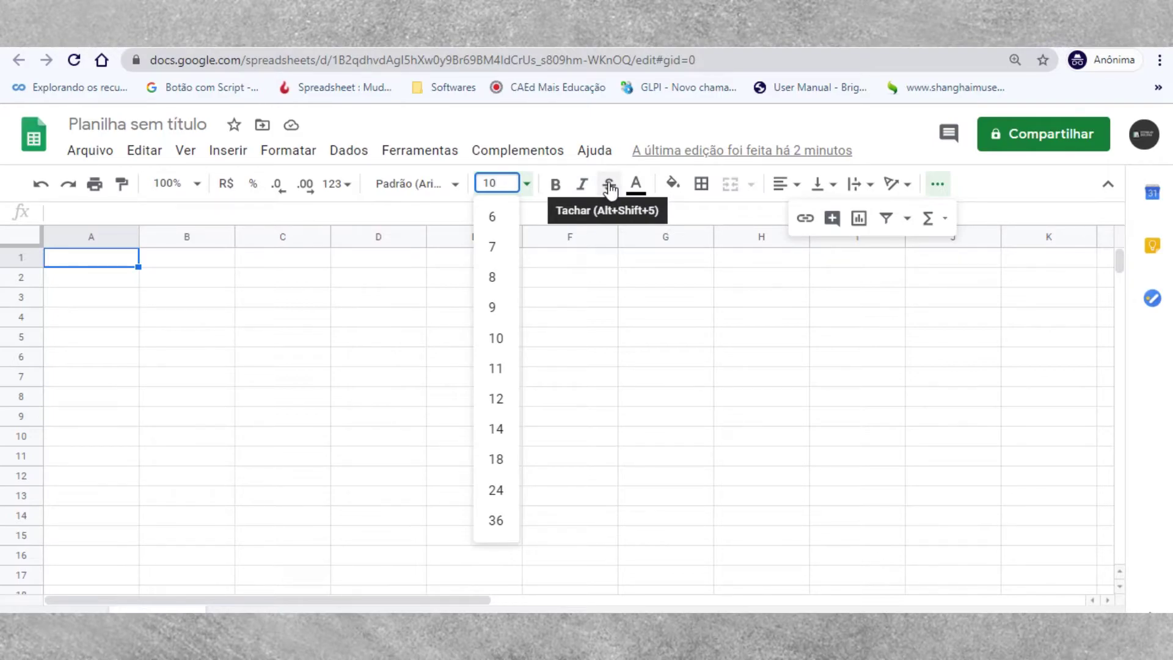
pyautogui.click(636, 185)
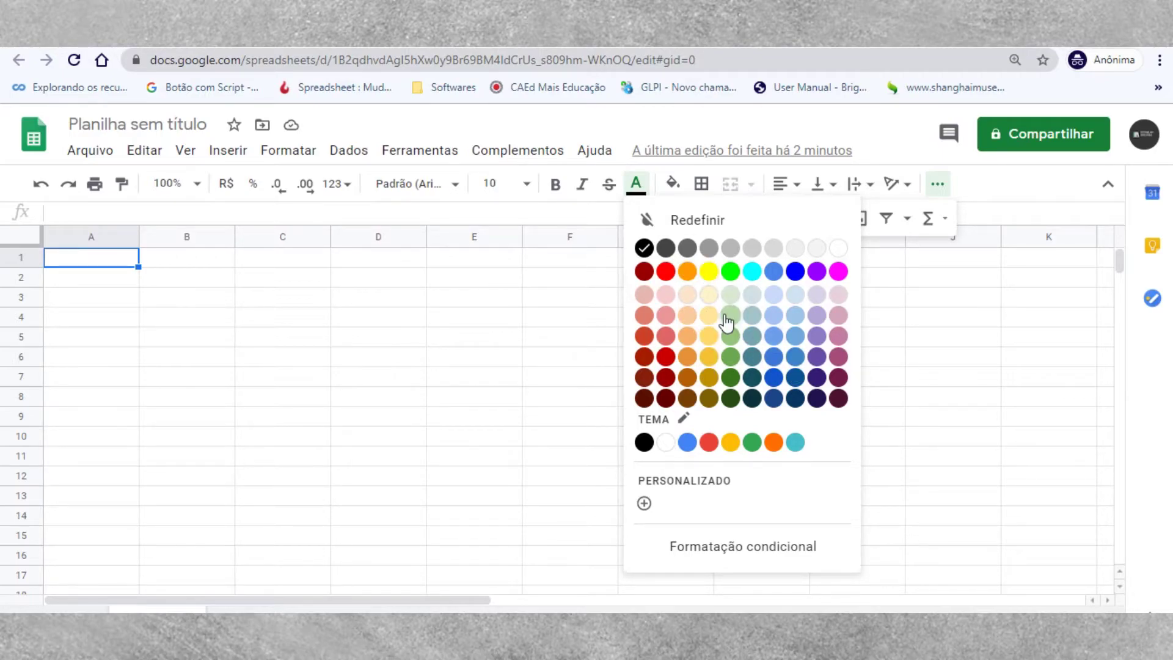
pyautogui.click(672, 185)
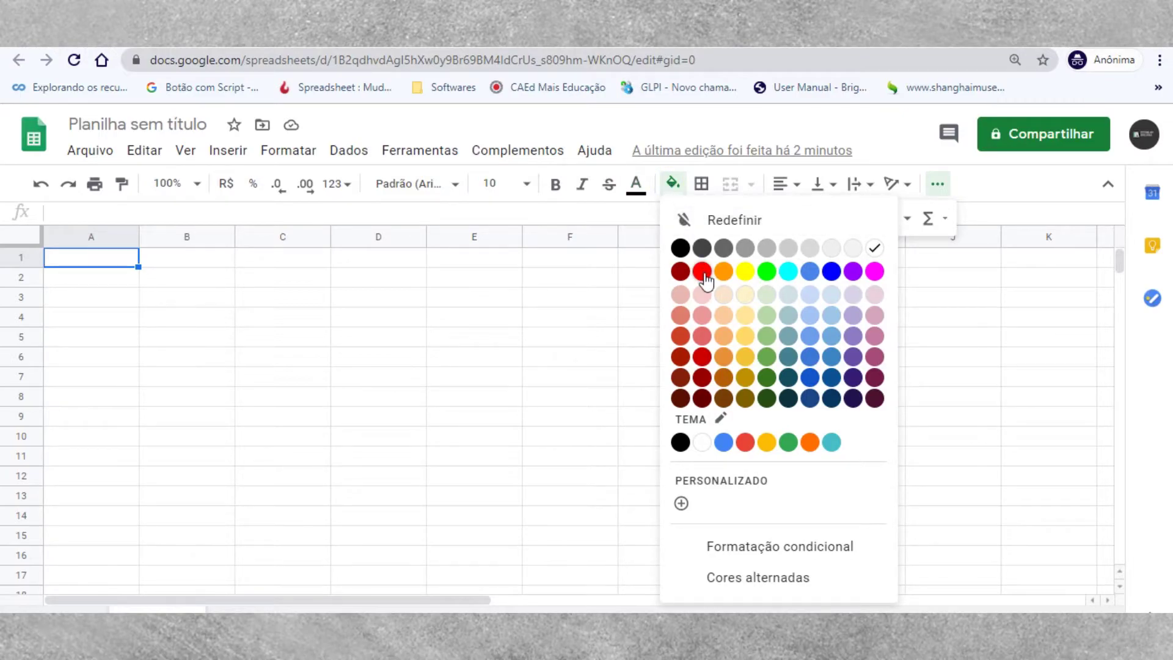
pyautogui.click(701, 185)
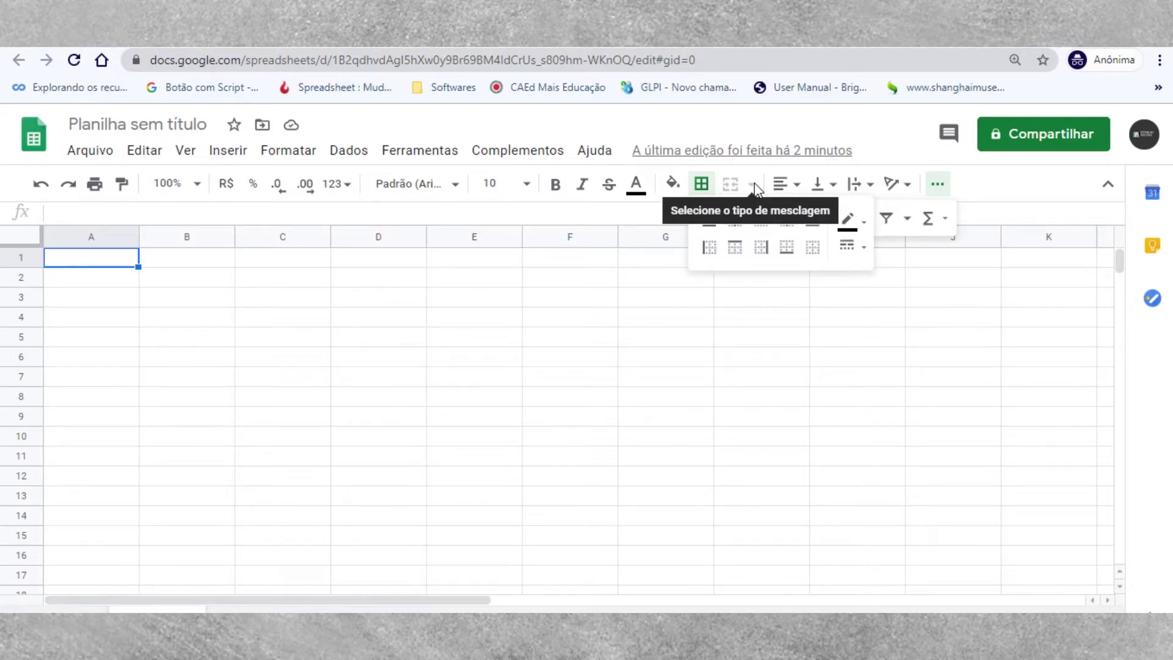
# - Examine the alignment, text wrapping and text rotation options, plus the additional function and filter tools
pyautogui.click(797, 186)
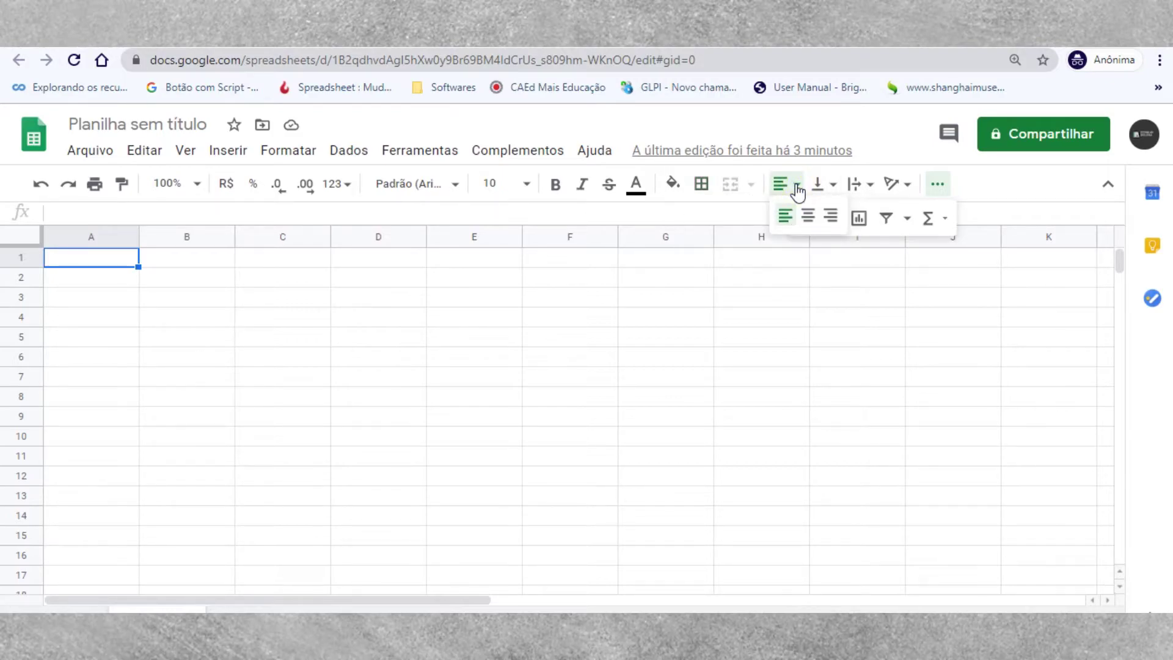
pyautogui.click(834, 185)
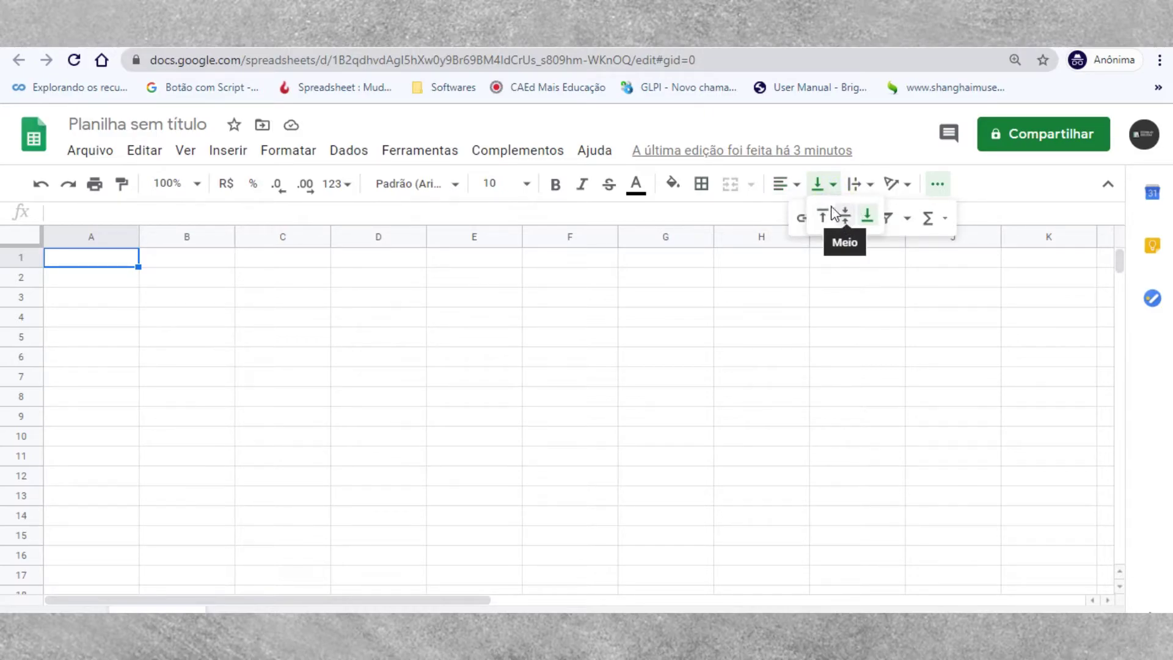
pyautogui.click(869, 185)
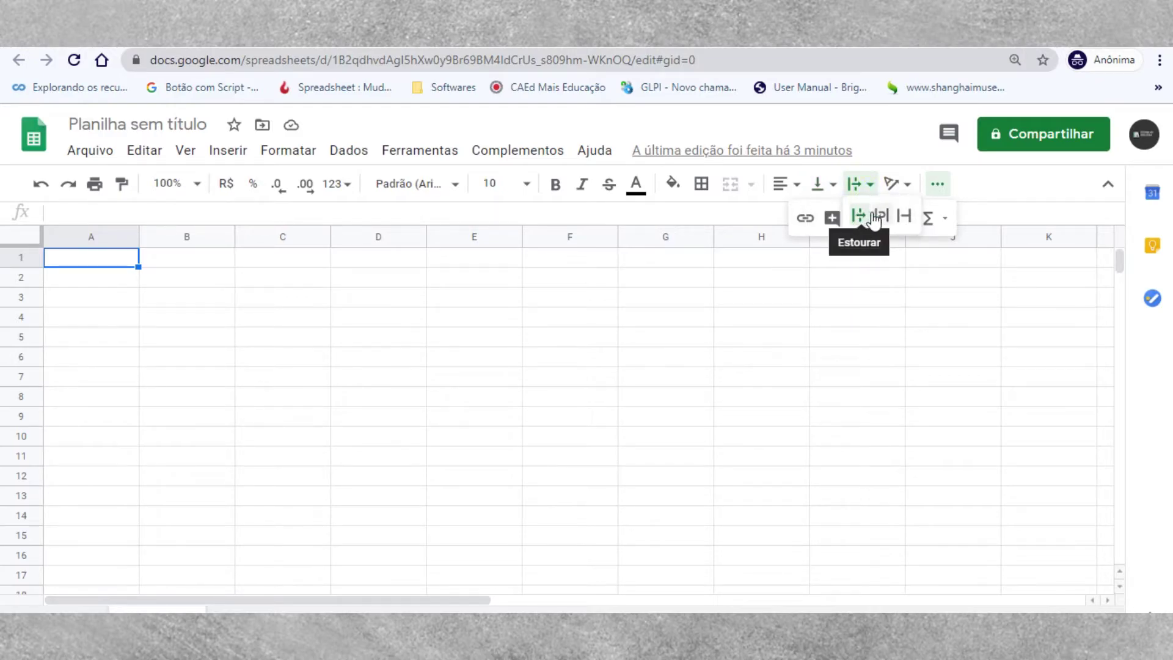
pyautogui.click(908, 187)
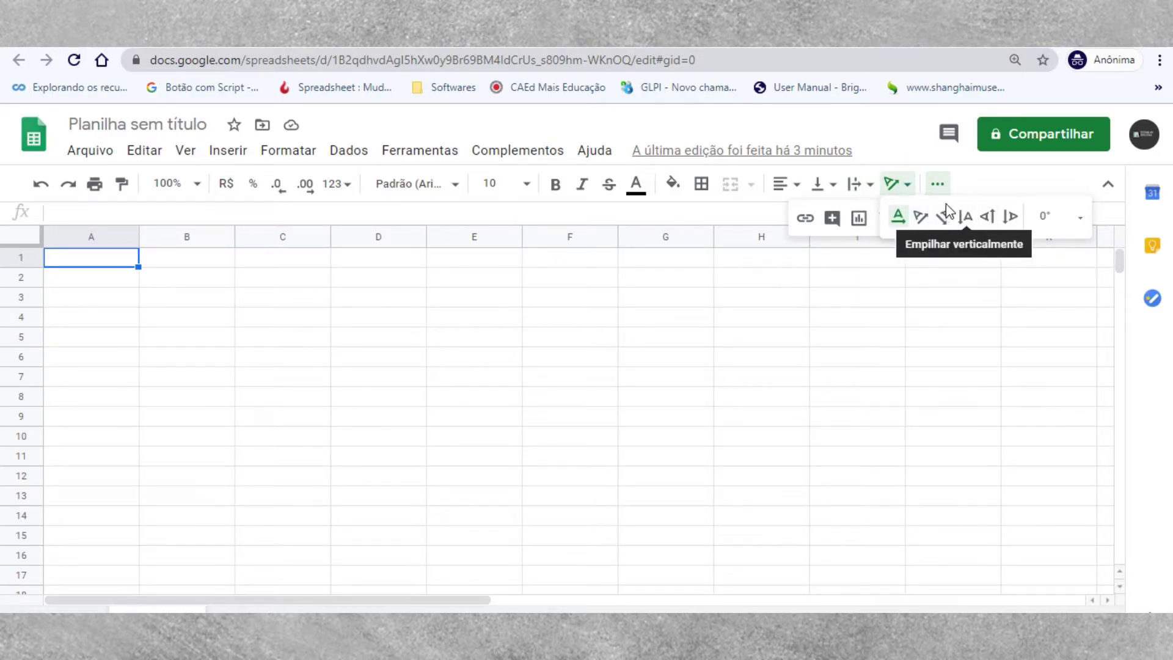
pyautogui.click(938, 186)
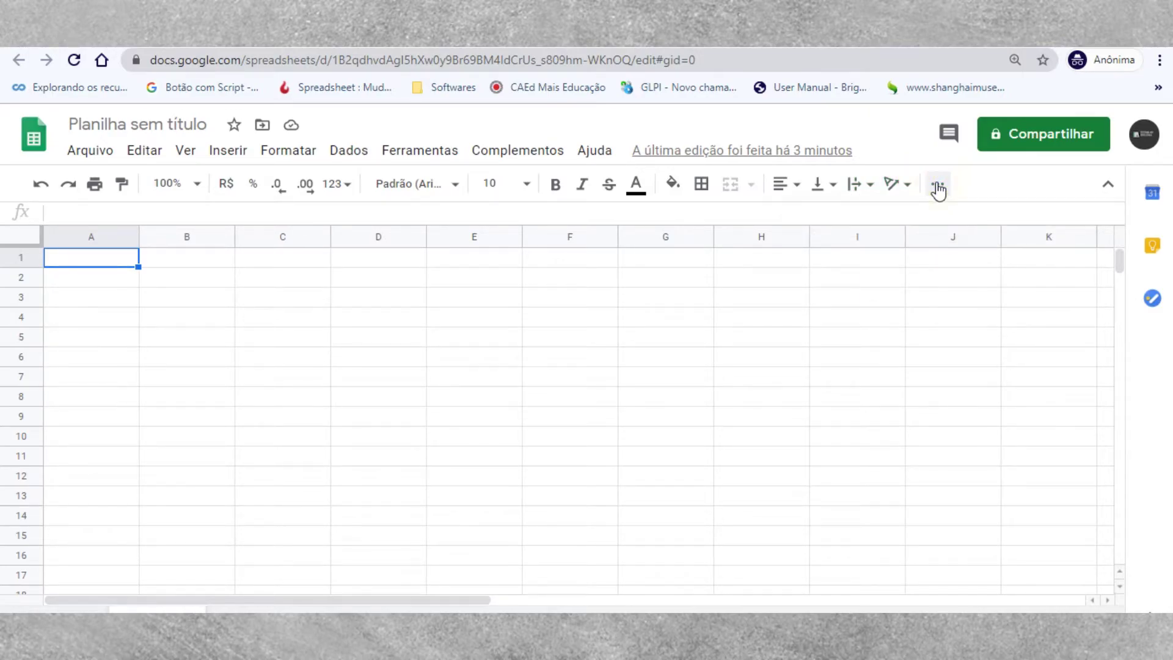
pyautogui.click(937, 187)
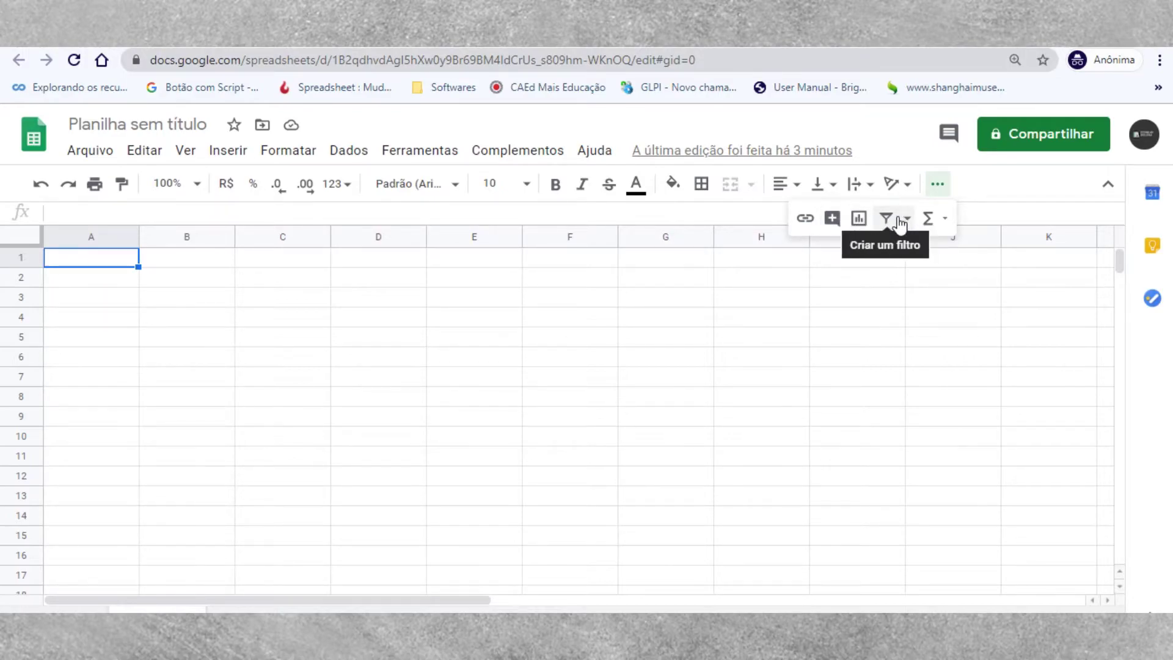
pyautogui.click(941, 221)
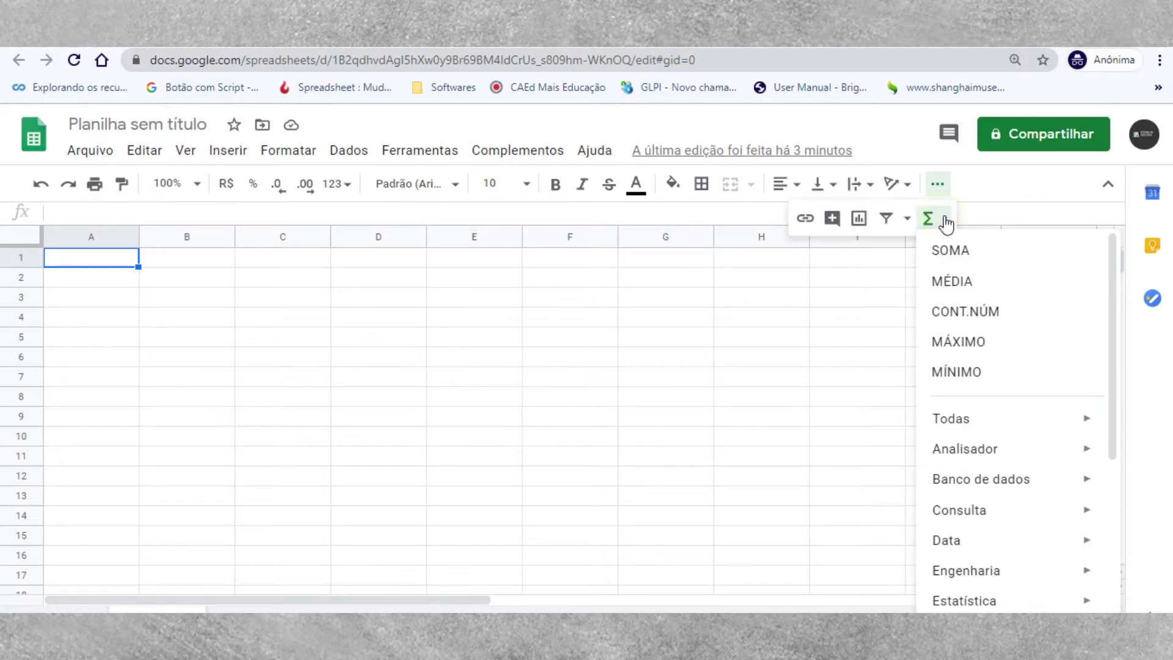
pyautogui.click(909, 221)
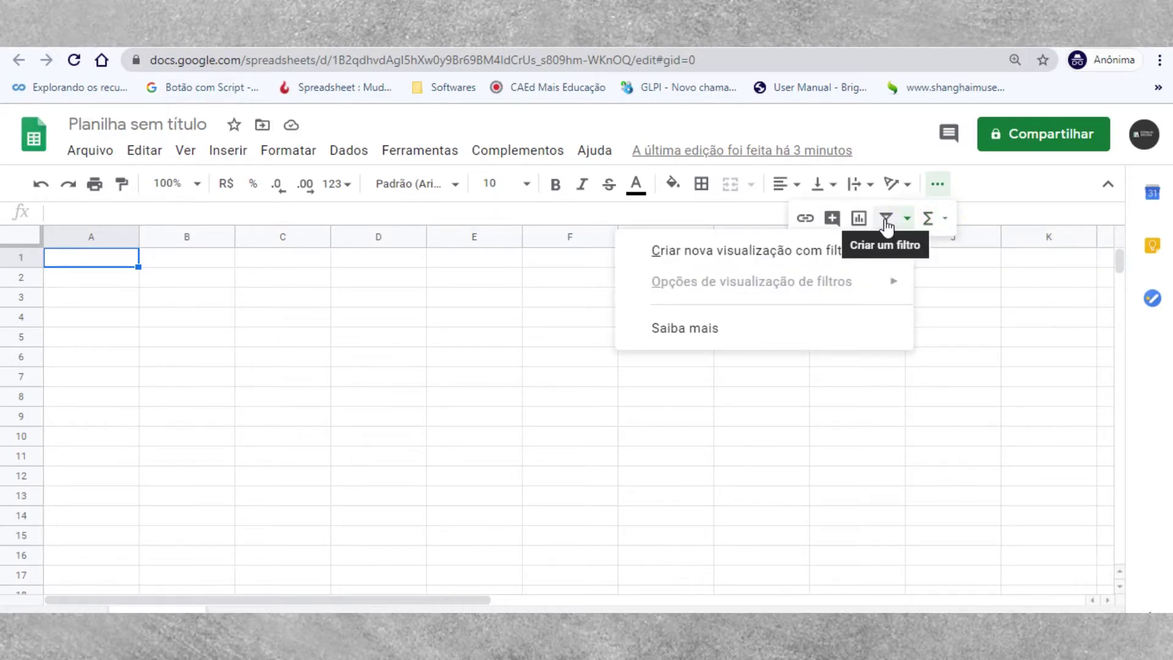
pyautogui.click(293, 337)
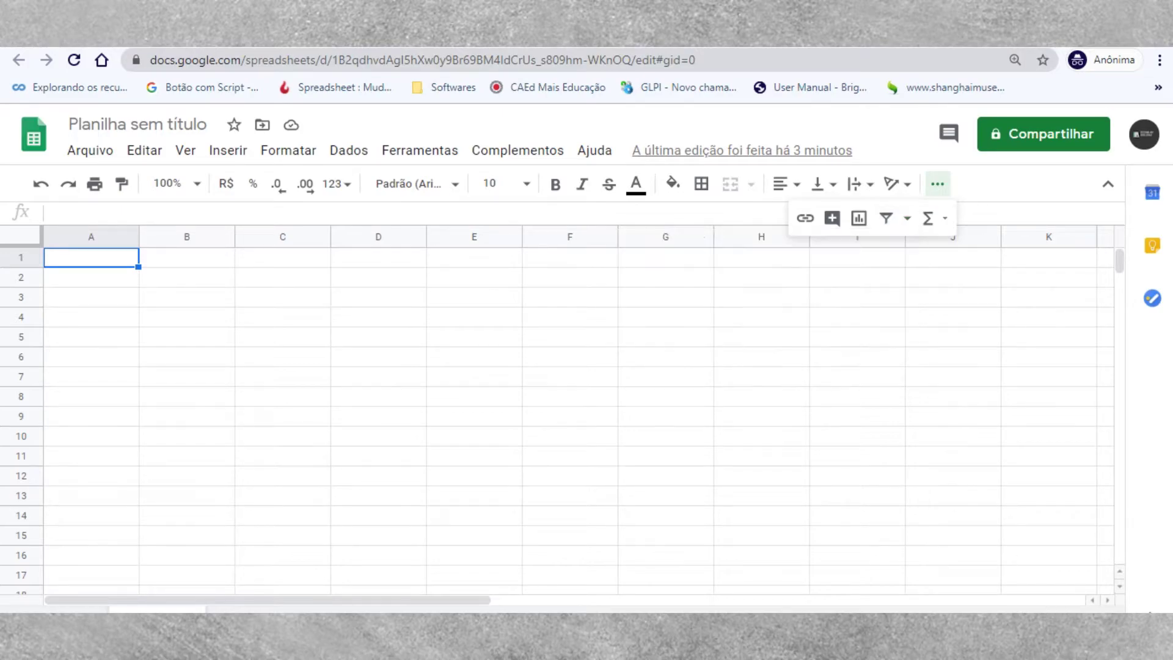
# - Examine the commands for file handling, editing, viewing, inserting, formatting, data, tools, add-ons and help
pyautogui.click(101, 217)
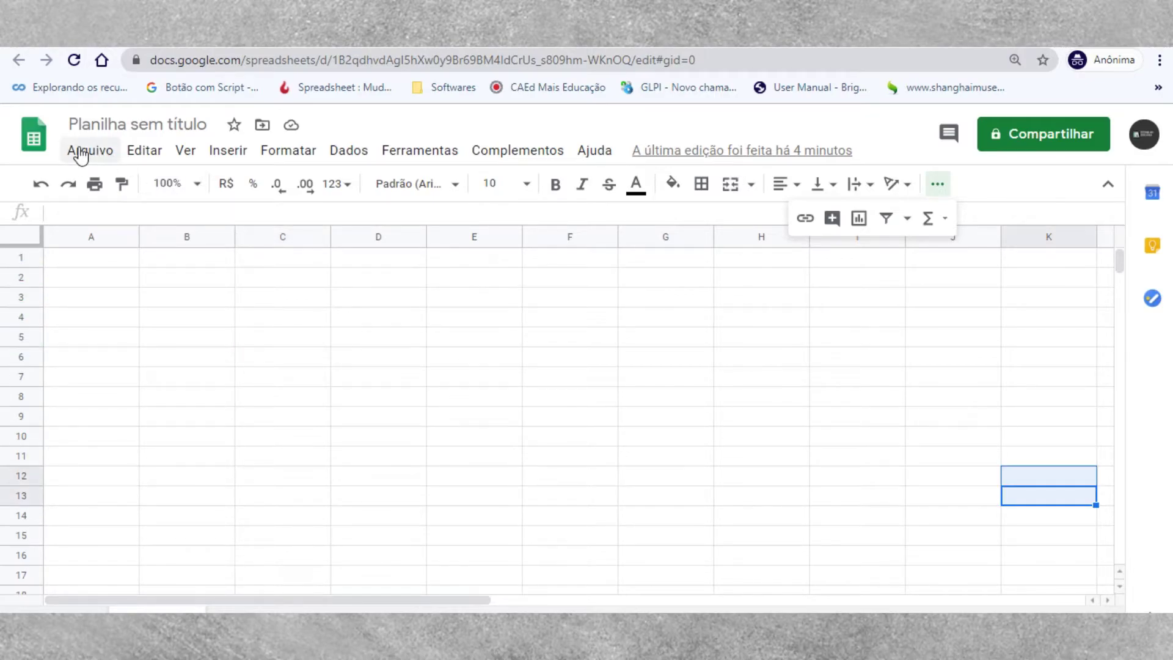
pyautogui.click(78, 150)
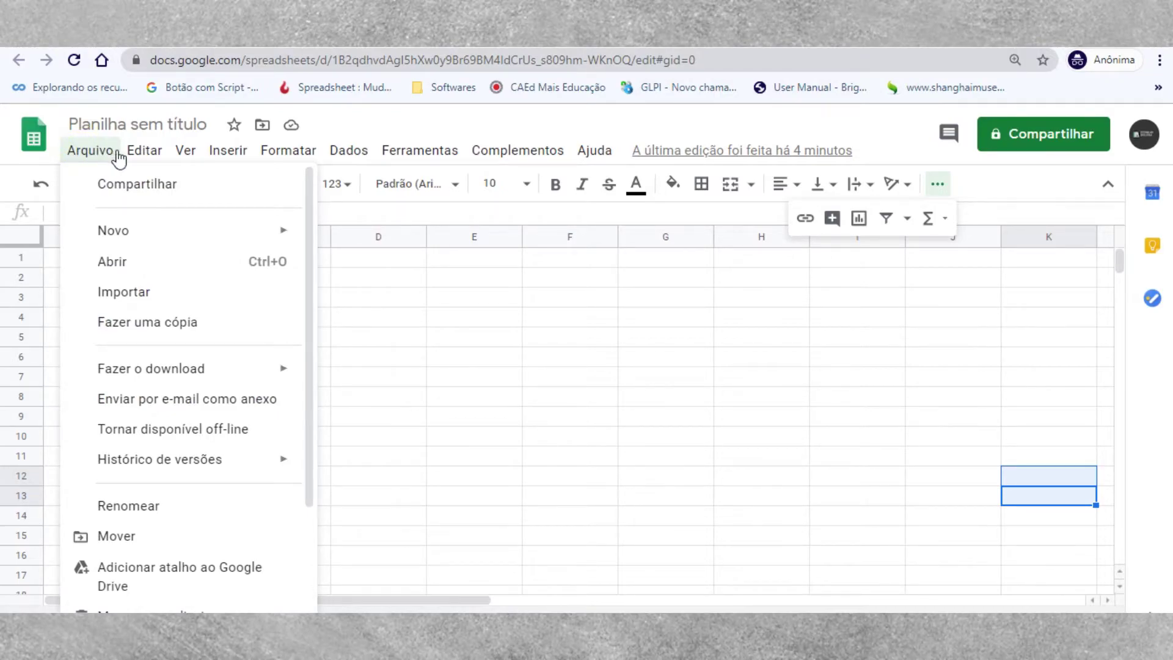
pyautogui.click(142, 153)
pyautogui.moveTo(185, 154)
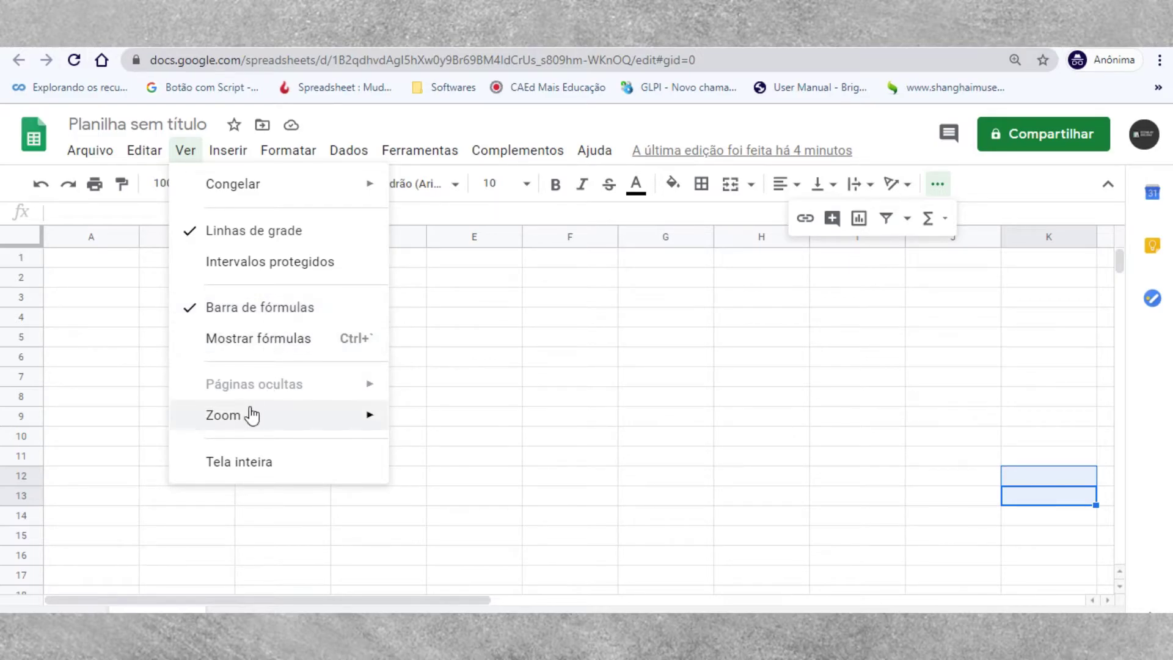
pyautogui.moveTo(243, 419)
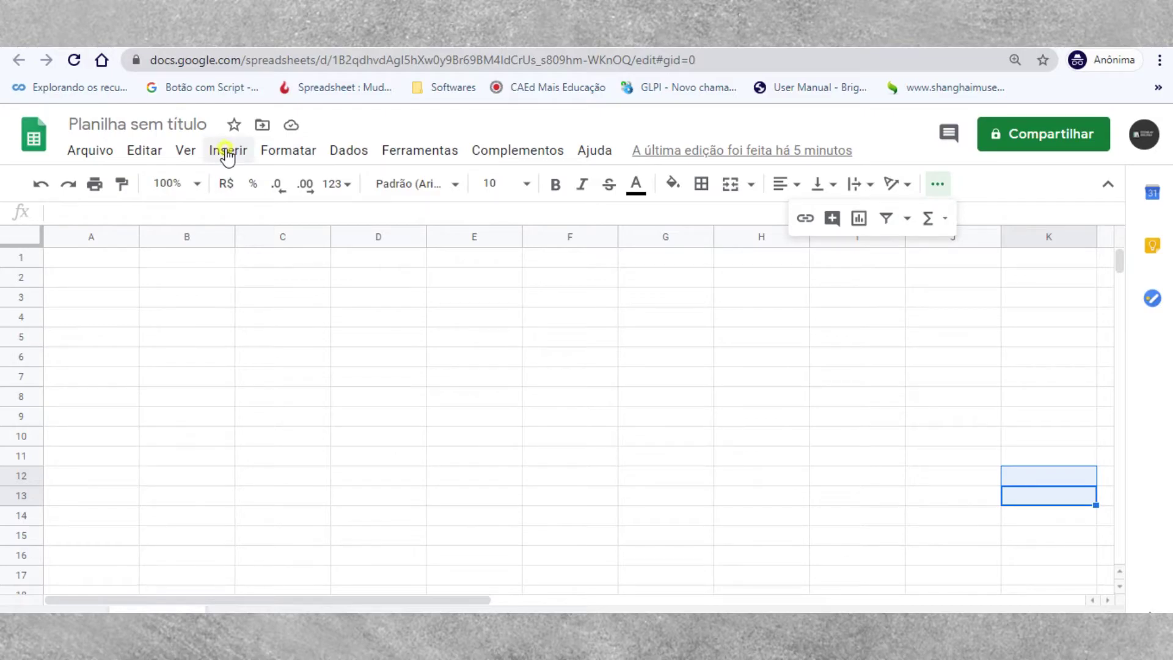
pyautogui.click(228, 152)
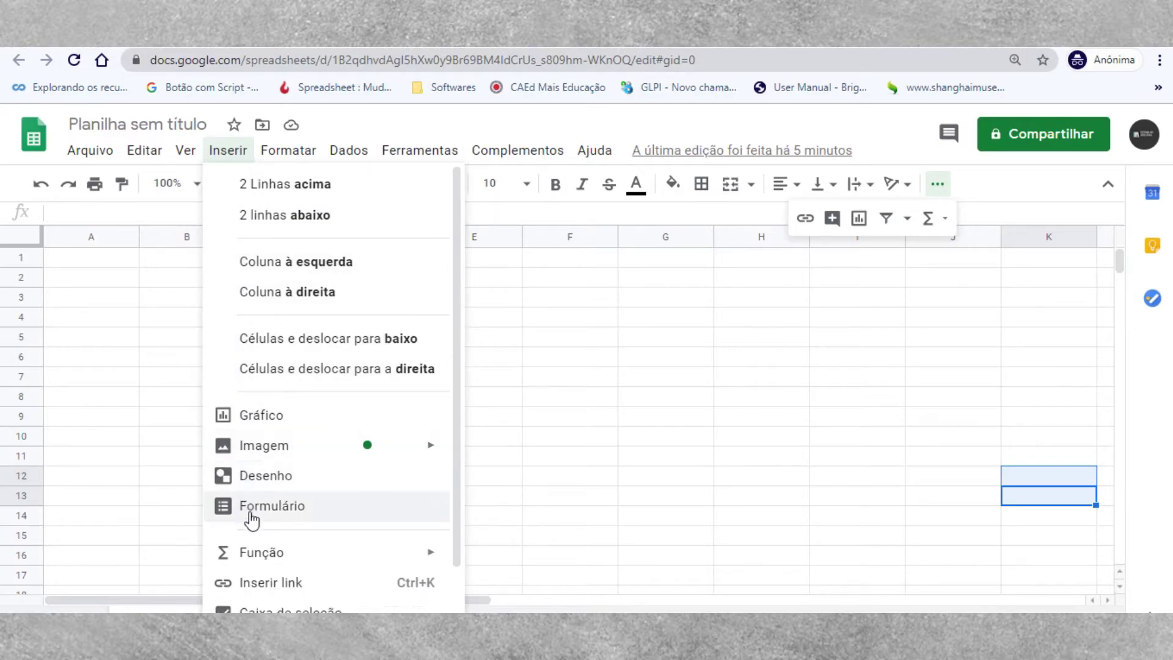
pyautogui.moveTo(266, 461)
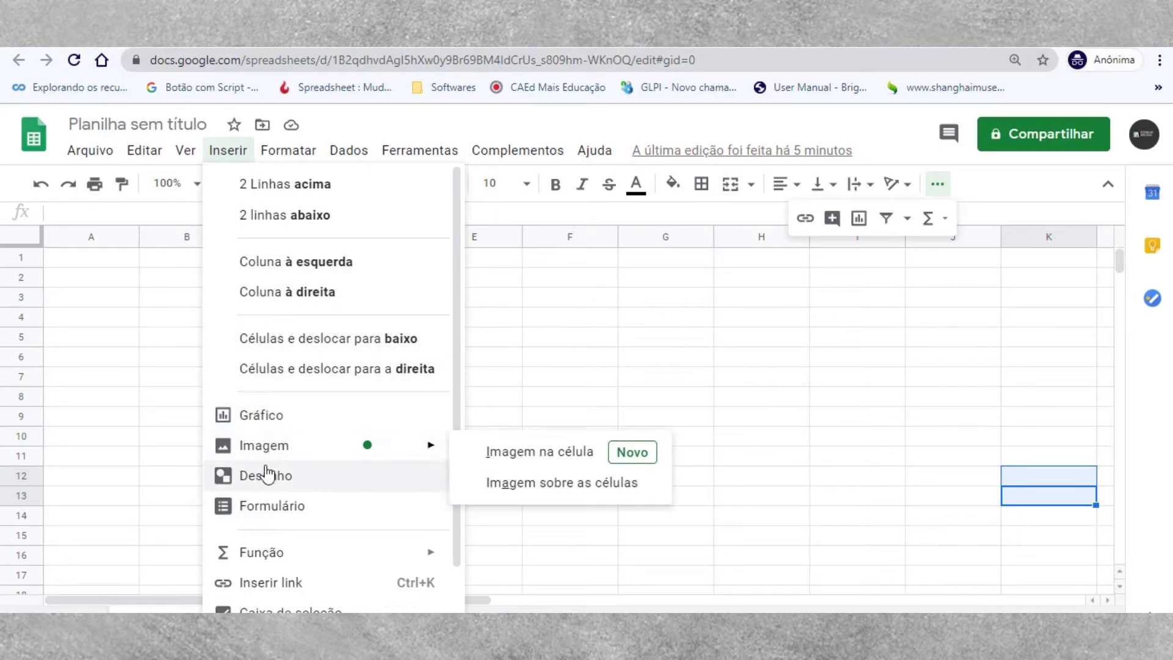
pyautogui.click(293, 154)
pyautogui.click(293, 154)
pyautogui.moveTo(346, 158)
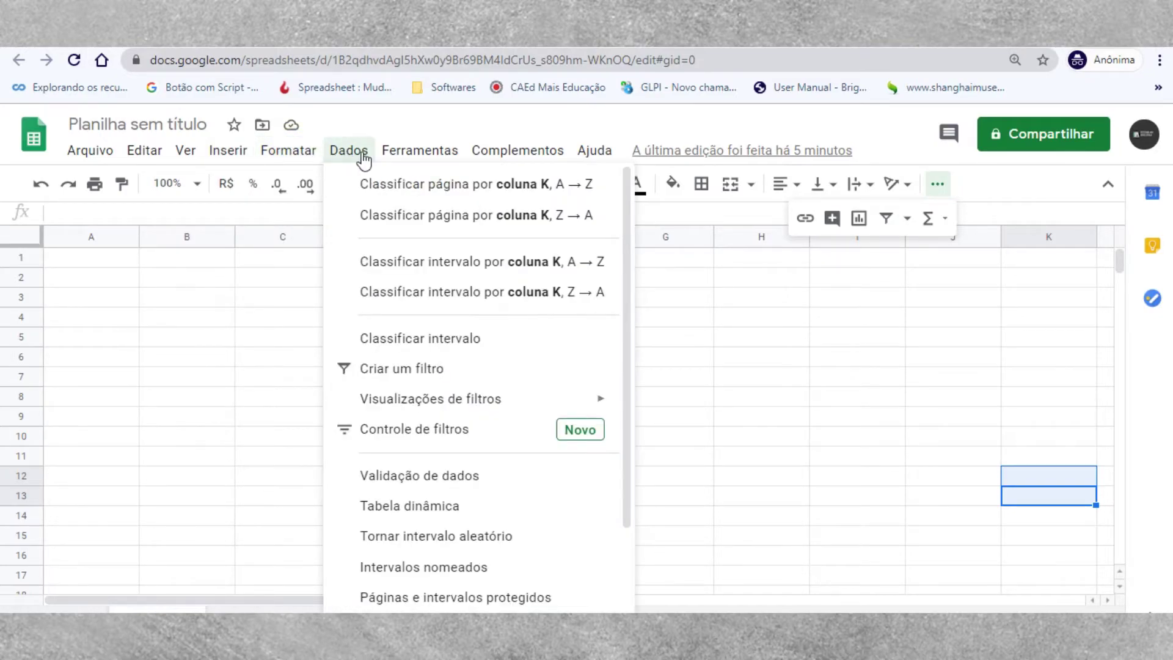
pyautogui.moveTo(427, 157)
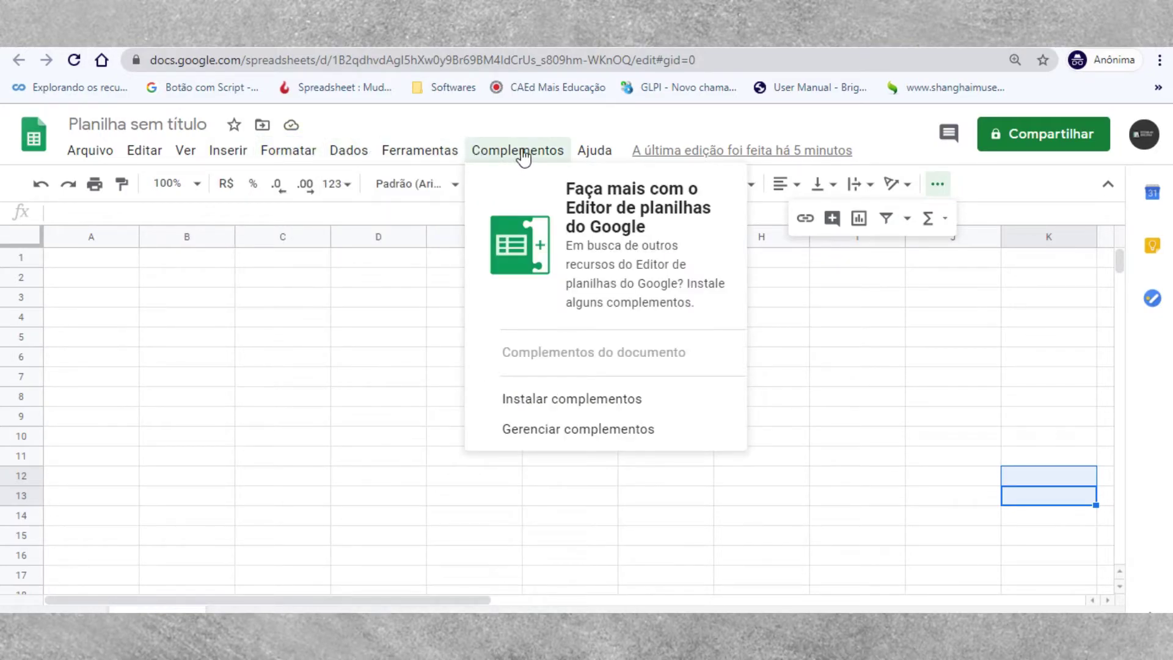
pyautogui.moveTo(598, 159)
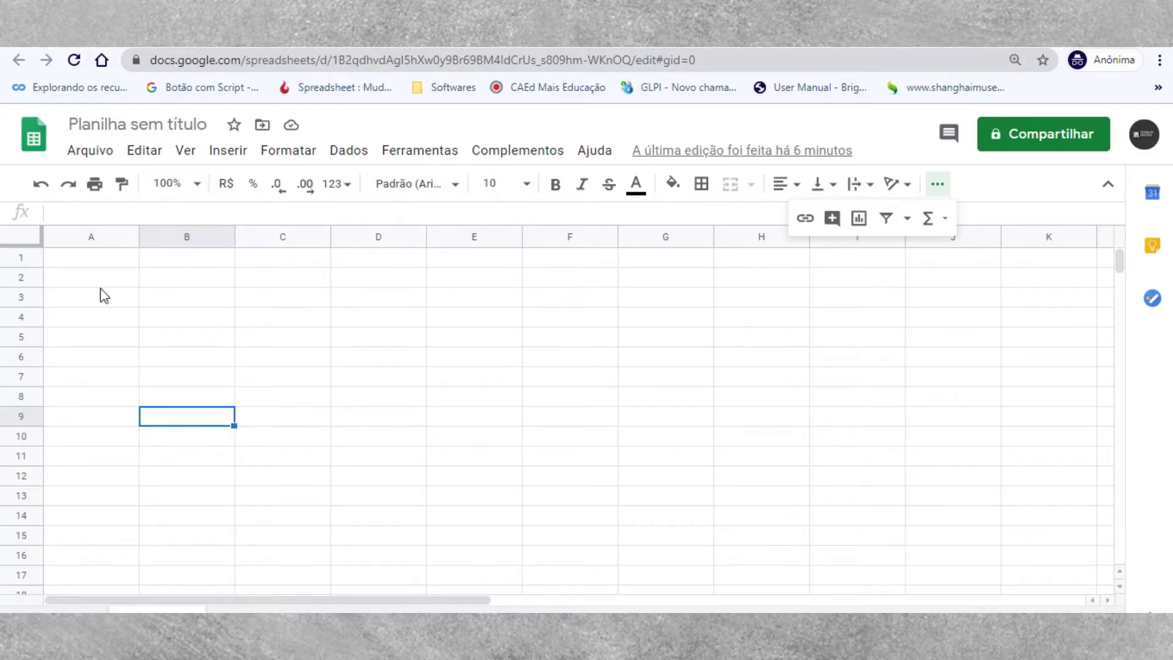
# - Revisit the Google Planilhas home page and return to the untitled spreadsheet
pyautogui.click(102, 60)
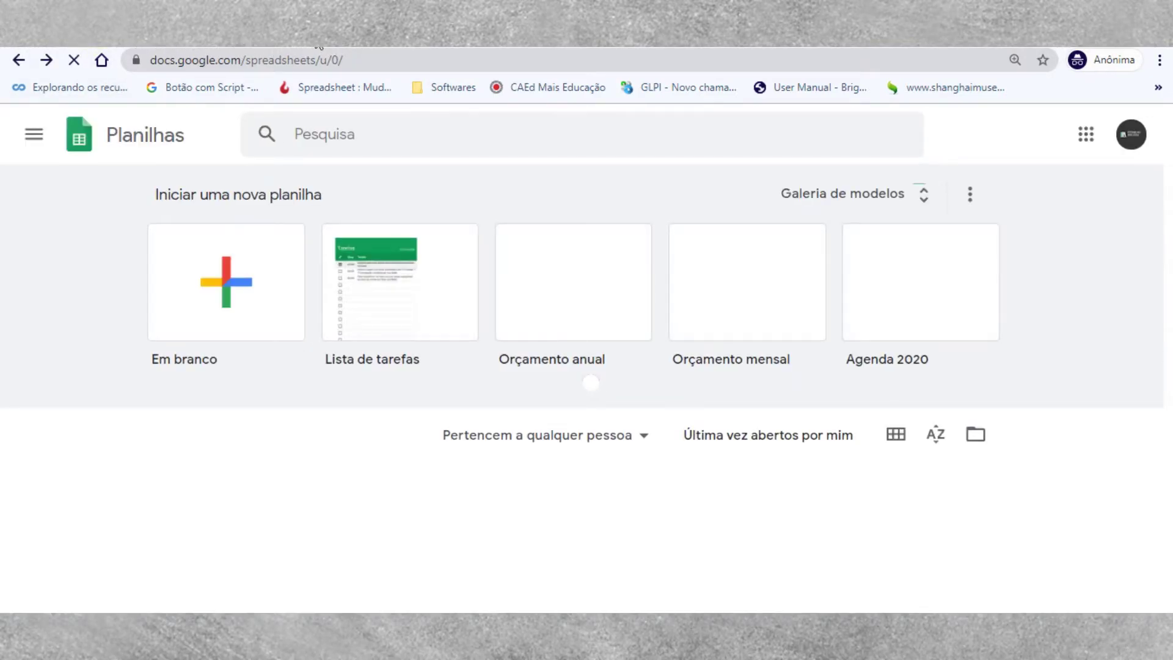
pyautogui.click(514, 38)
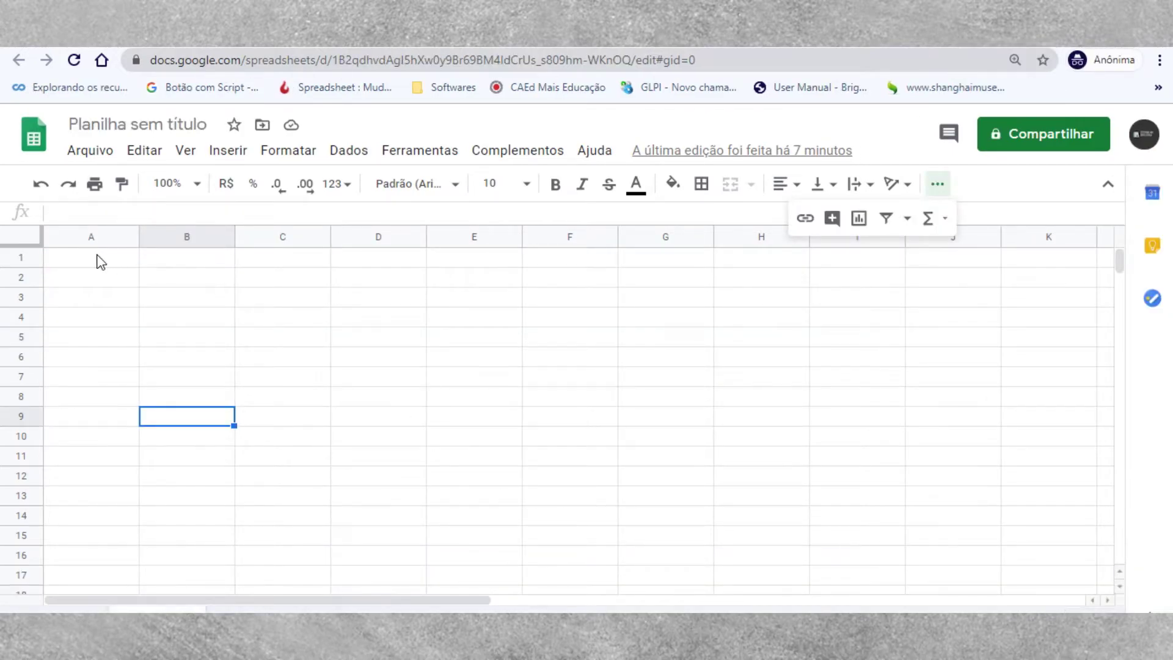
# - Enter the headers "Nº" in cell A4 and "Nome do Aluno(a)" in cell B4
pyautogui.click(79, 320)
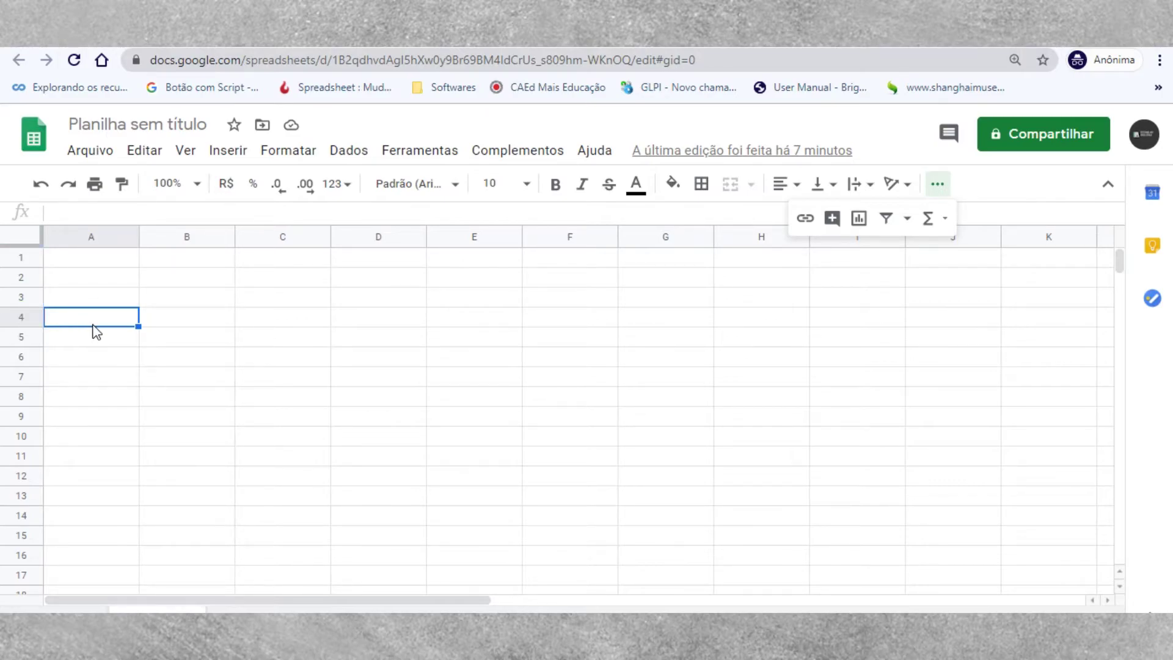
pyautogui.write('N°')
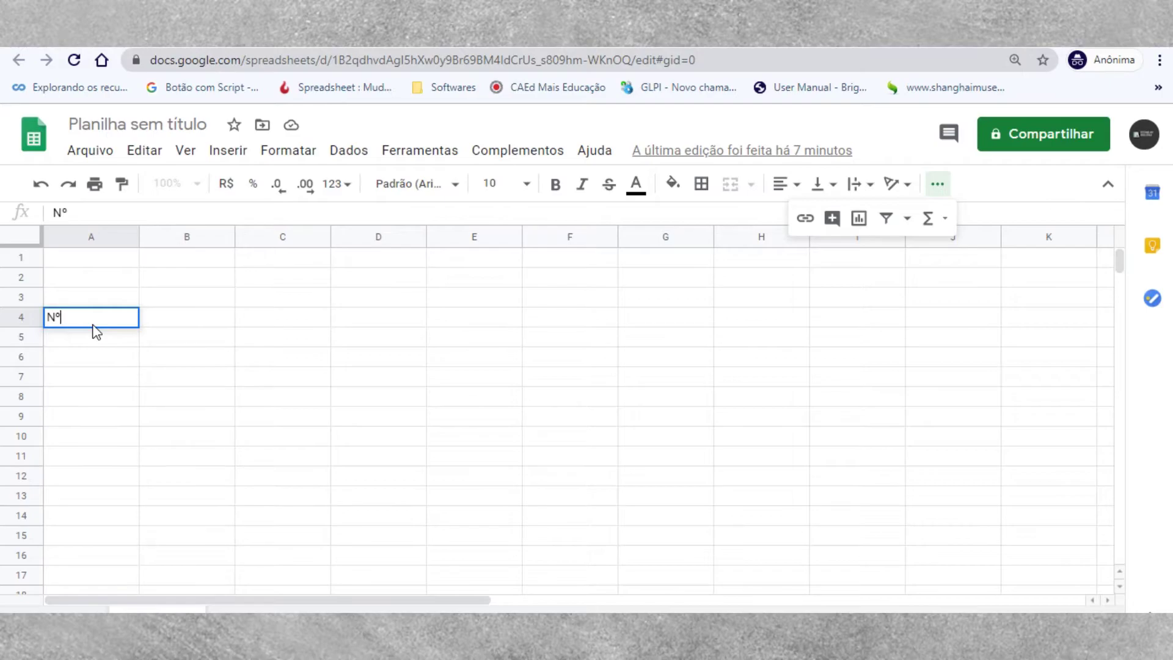
pyautogui.press('Tab')
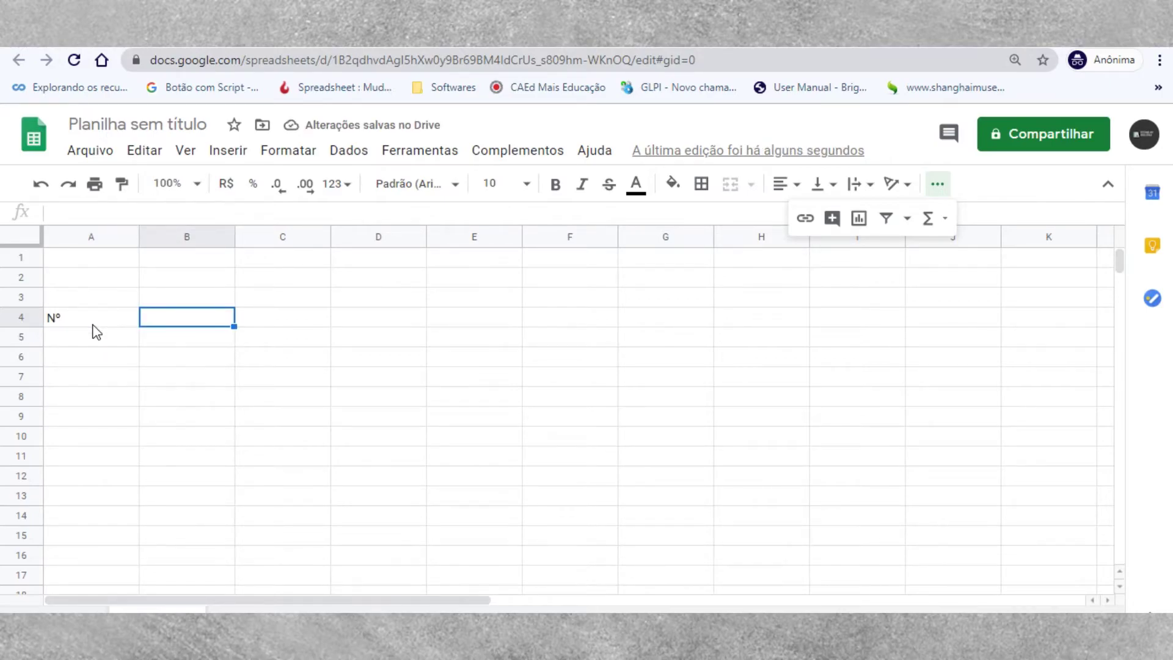
pyautogui.write('Nome')
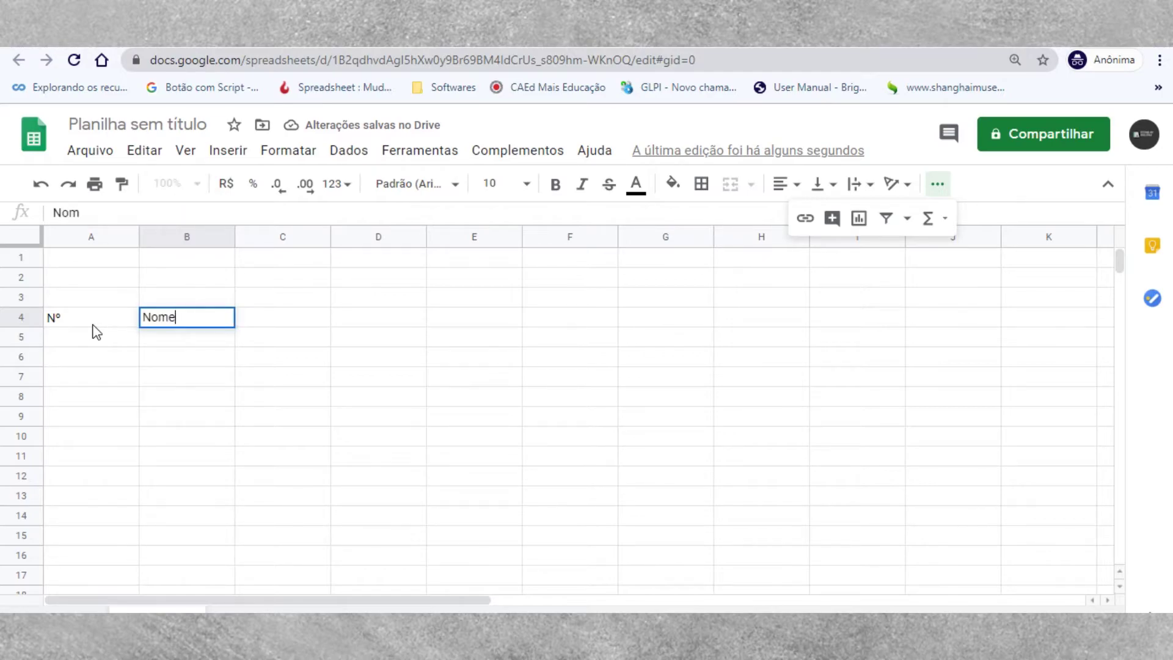
pyautogui.write(' do Alu')
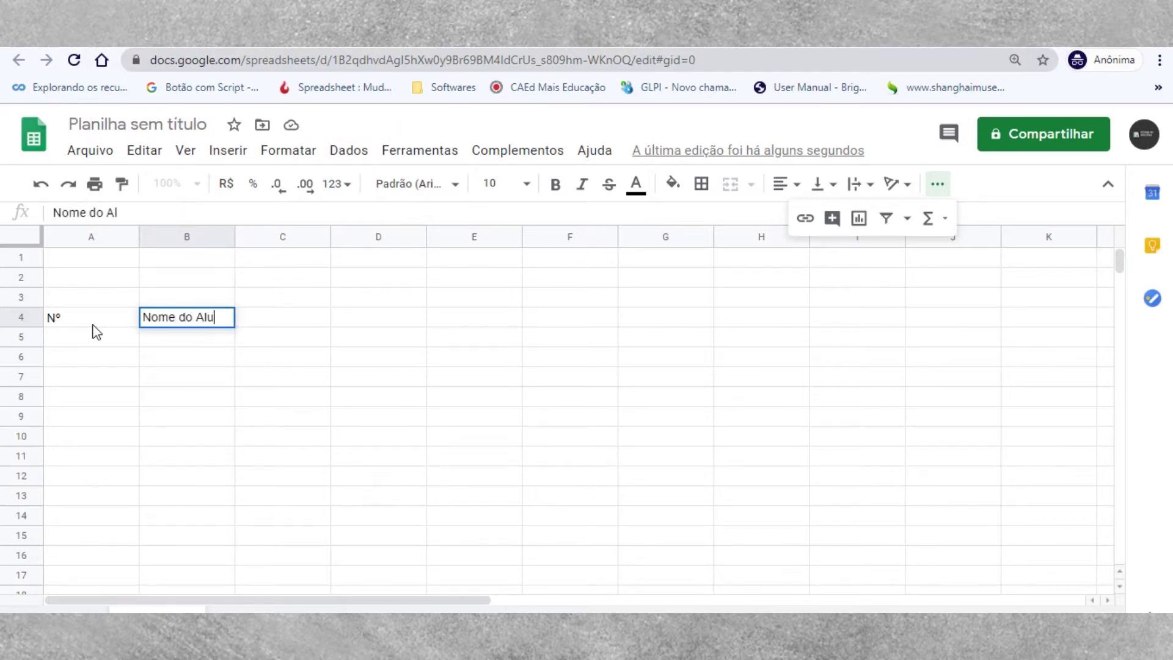
pyautogui.write('no(a')
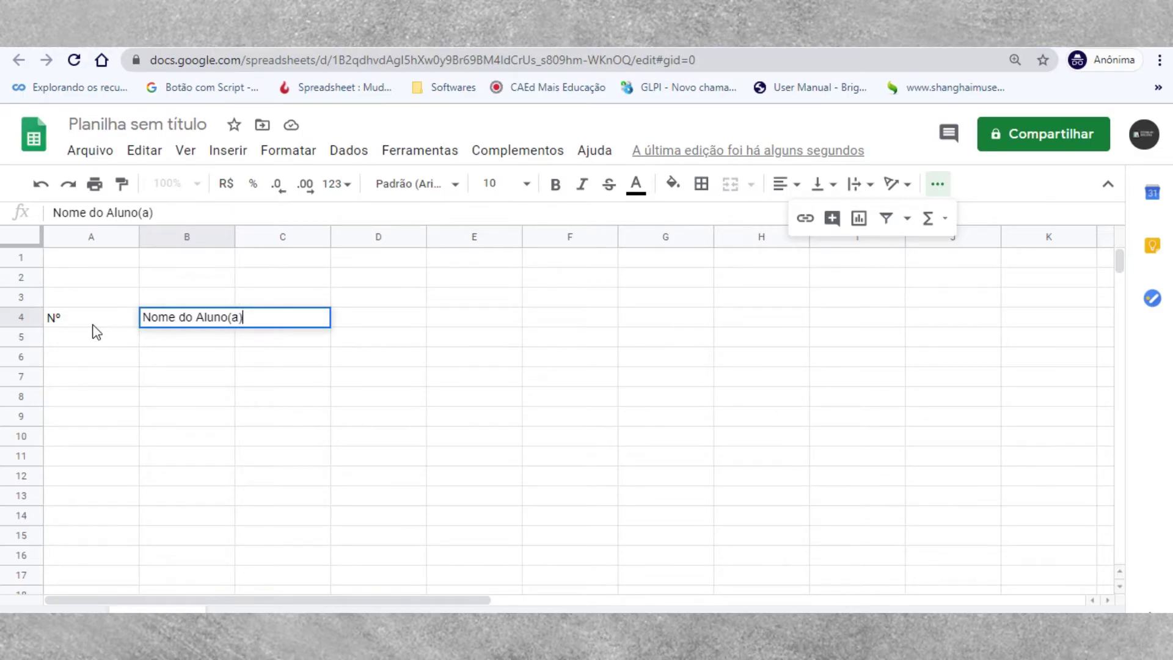
pyautogui.press('Tab')
# - Enter "Trabalho 1" in C4 and "Trabalho 2" in D4, and autofill the series through "Trabalho 4" in F4
pyautogui.write('Trabalho')
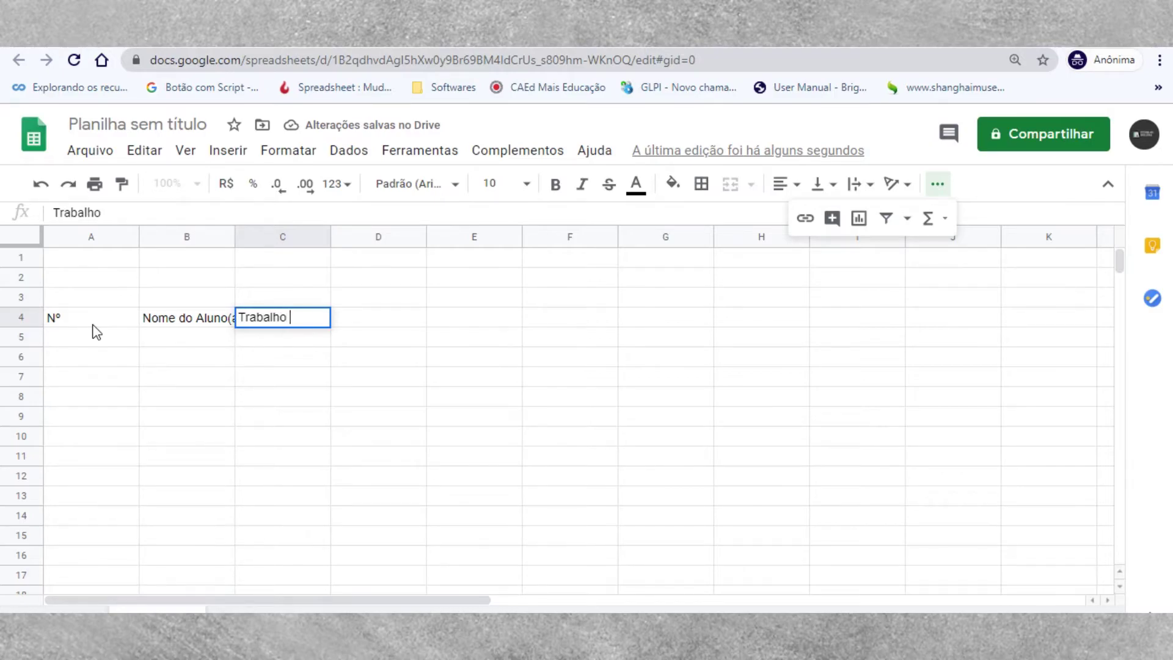
pyautogui.press('Tab')
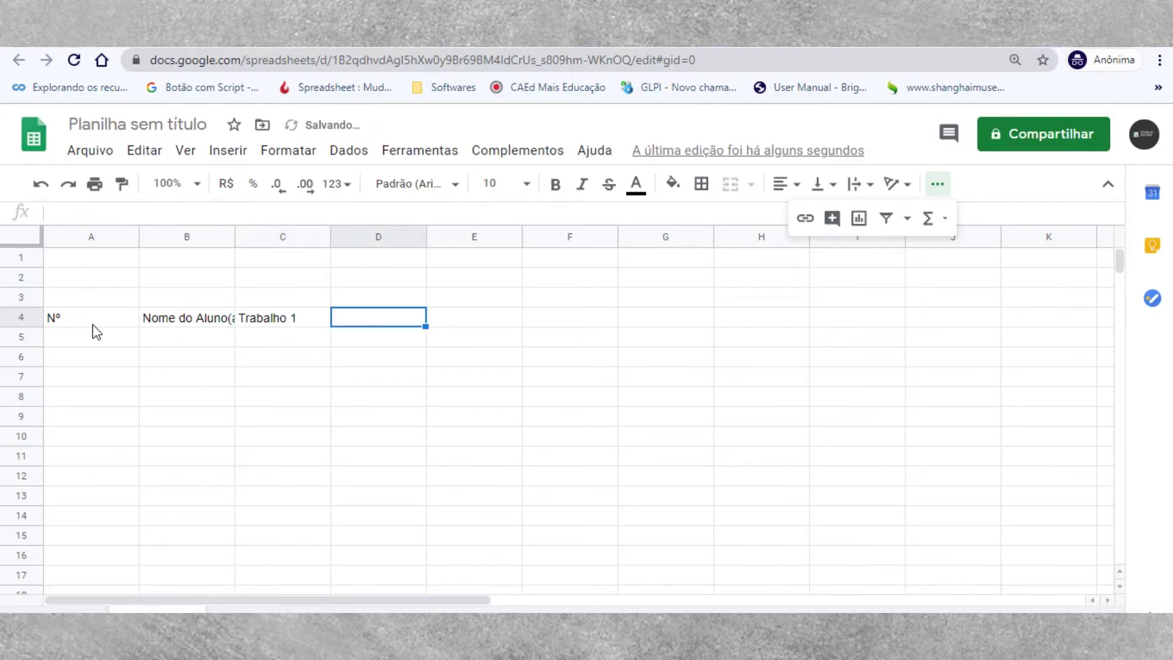
pyautogui.write('Trabalho 2')
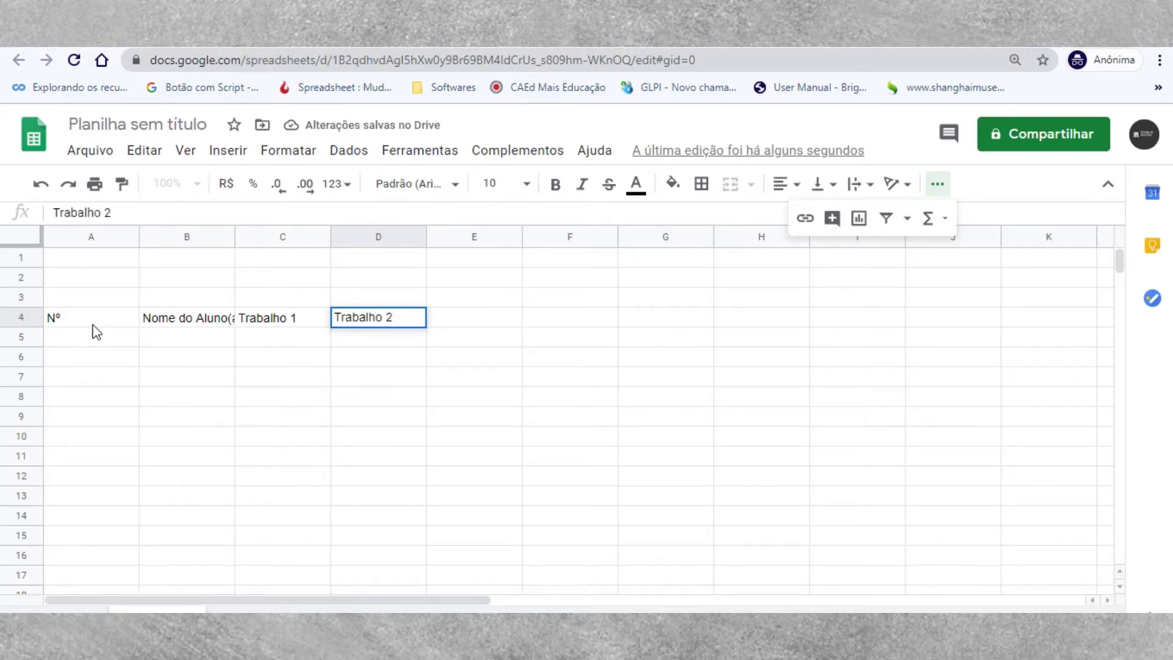
pyautogui.press('Tab')
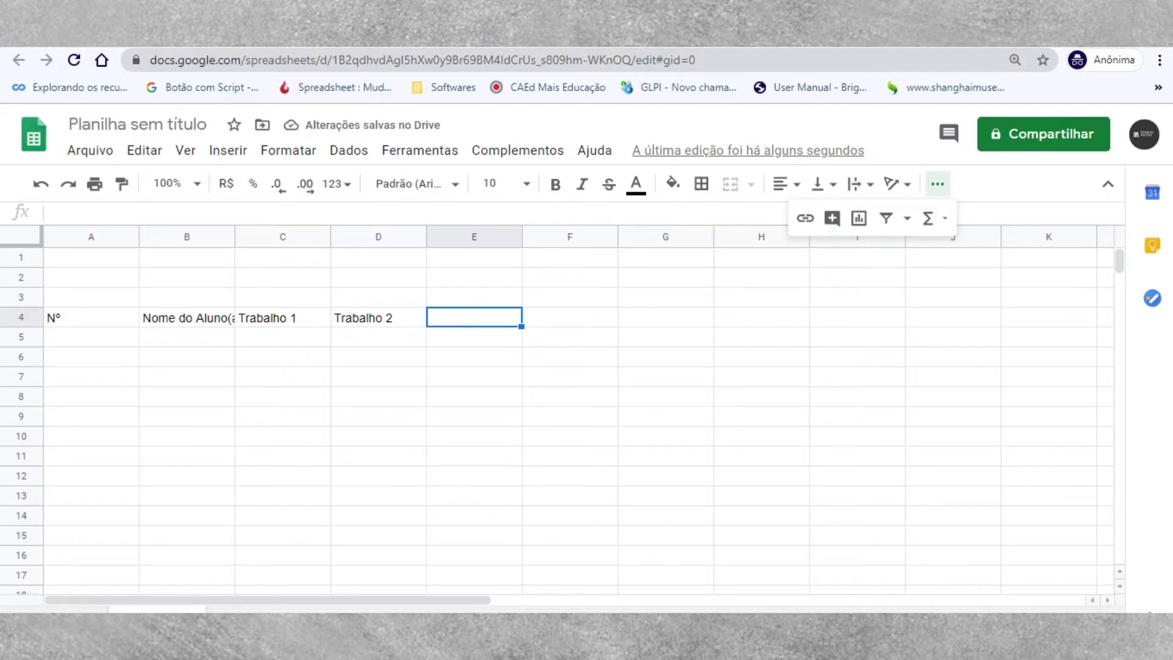
pyautogui.press('Left')
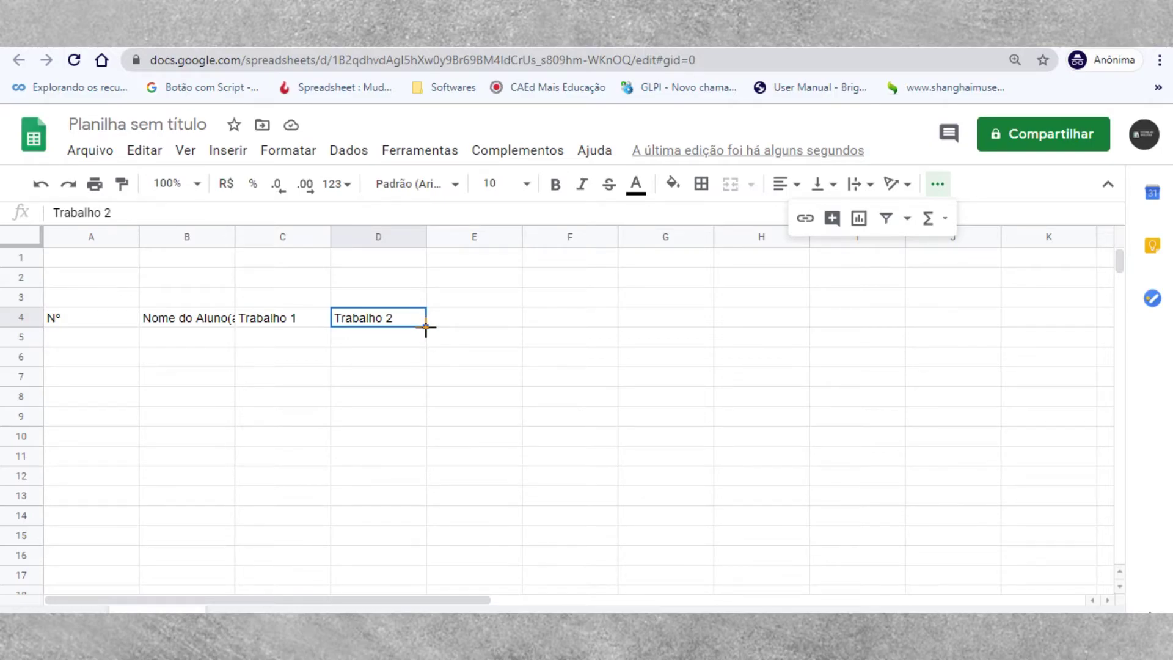
pyautogui.moveTo(426, 327); pyautogui.dragTo(548, 324)
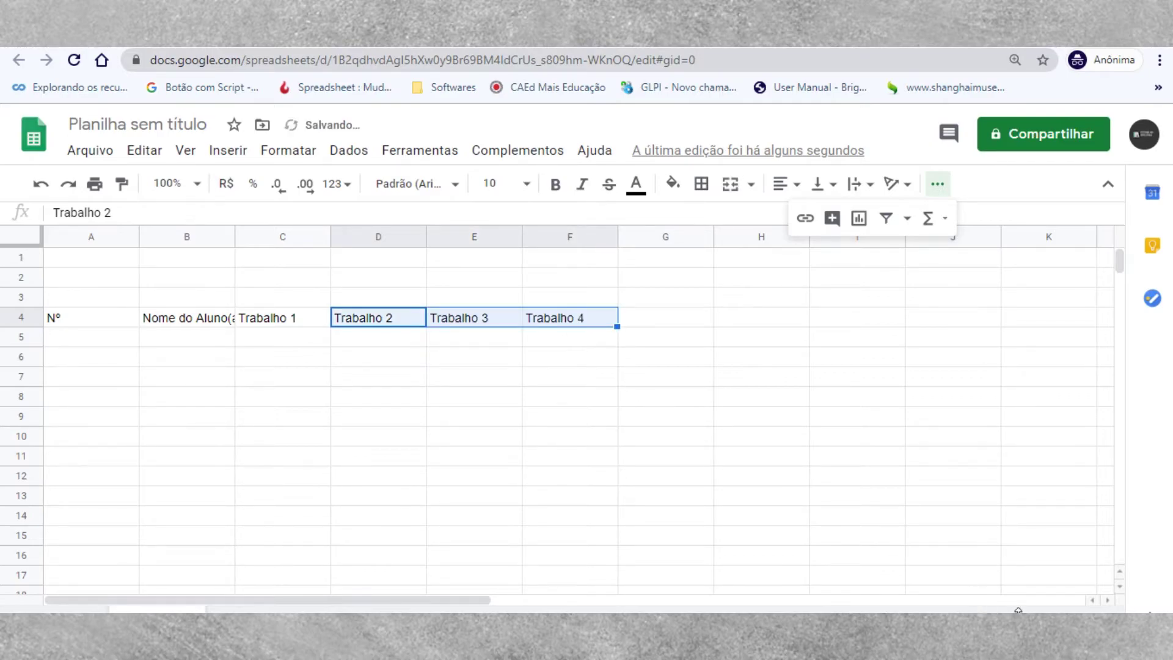
pyautogui.click(569, 357)
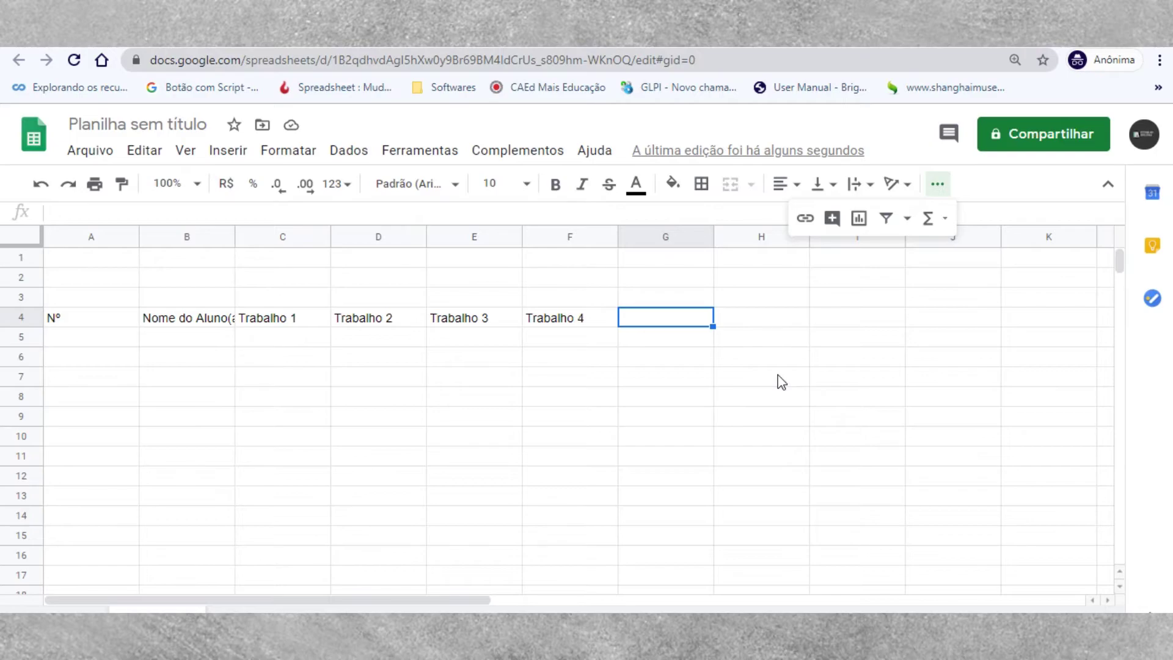
# - Enter the headers "Total", "Média" and "Resultado" in cells G4, H4 and I4
pyautogui.click(707, 377)
pyautogui.click(661, 323)
pyautogui.write('Total')
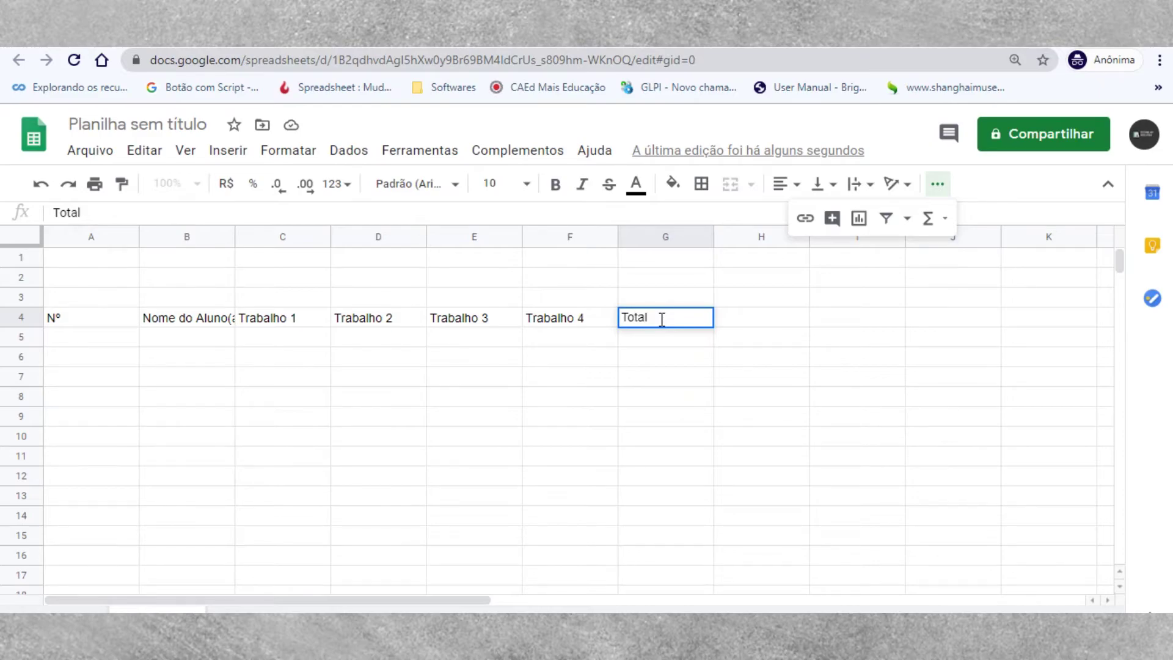
pyautogui.press('Tab')
pyautogui.write('M[edia')
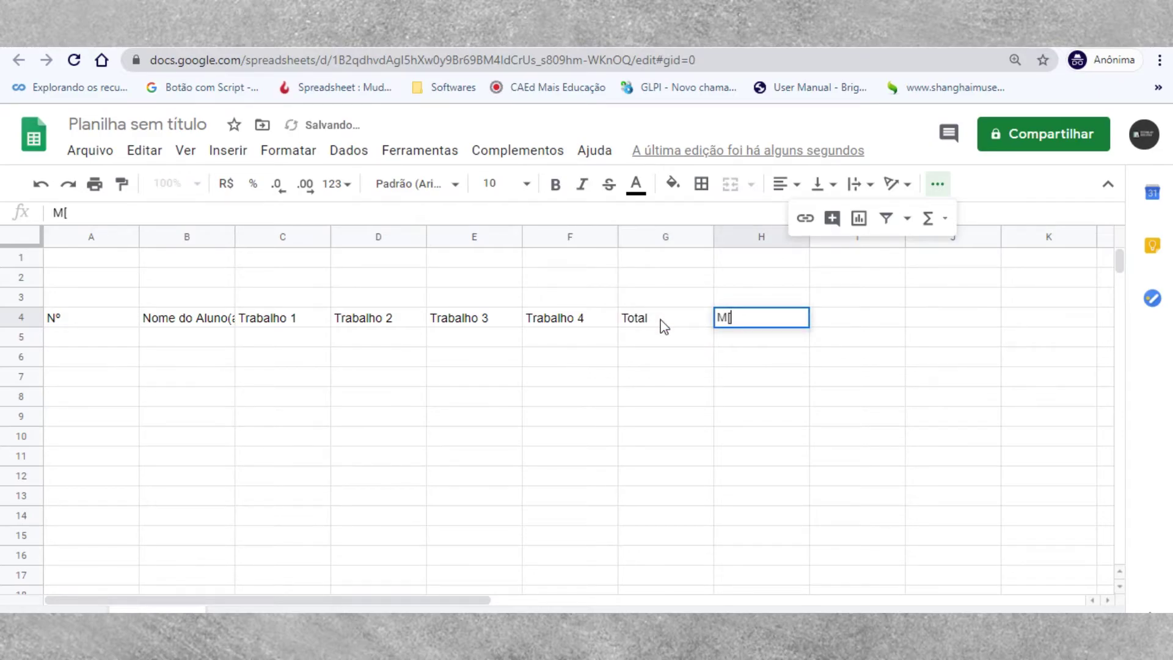
pyautogui.press('BackSpace')
pyautogui.press('BackSpace')
pyautogui.press('BackSpace')
pyautogui.press('BackSpace')
pyautogui.press('BackSpace')
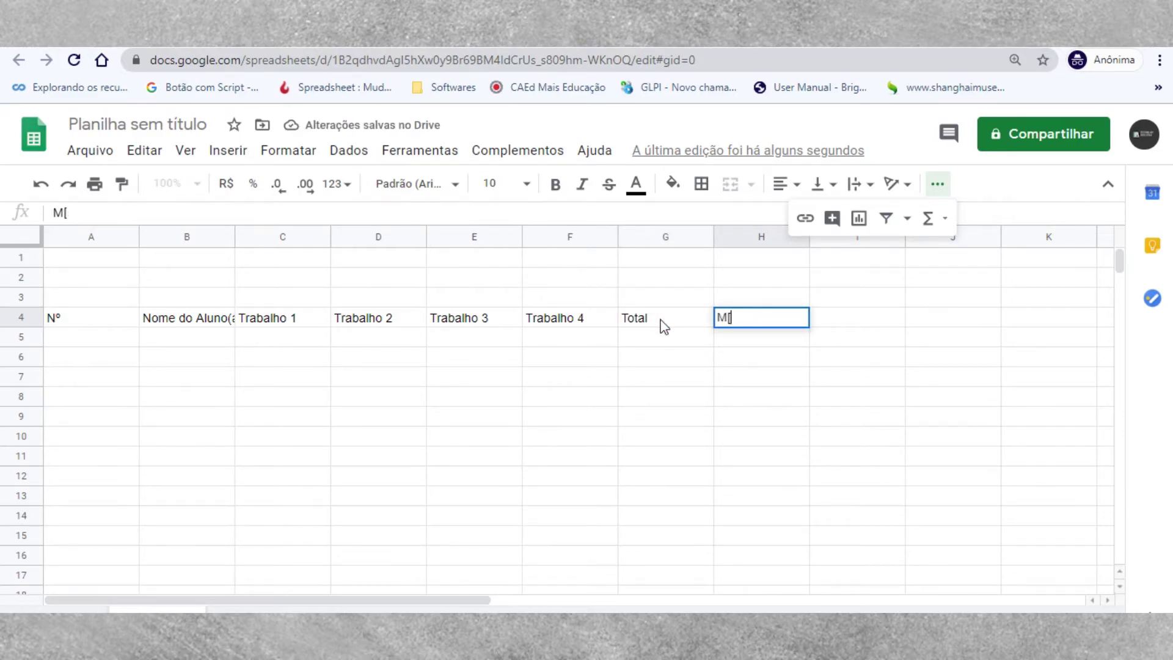
pyautogui.write('édia')
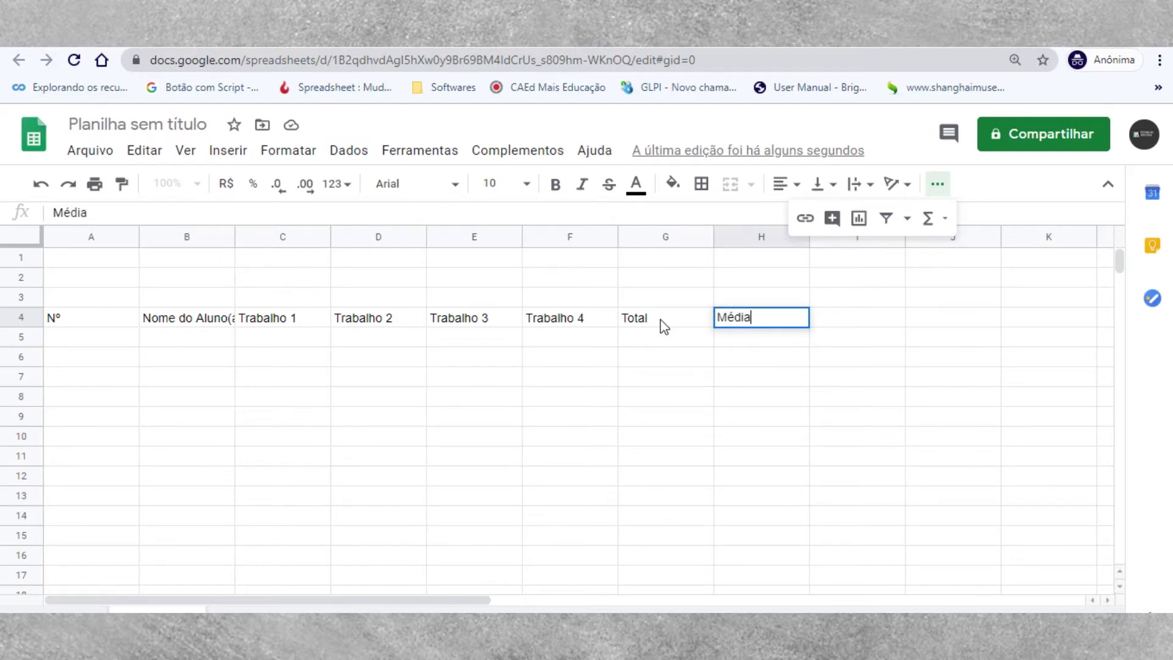
pyautogui.press('Tab')
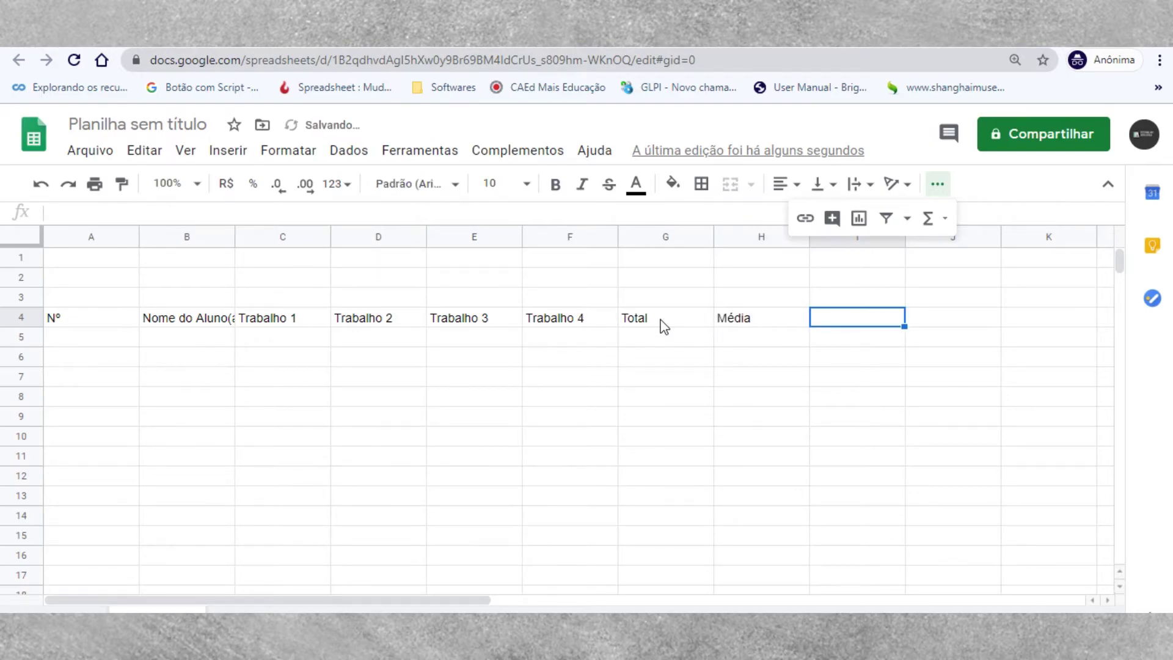
pyautogui.write('Resultado')
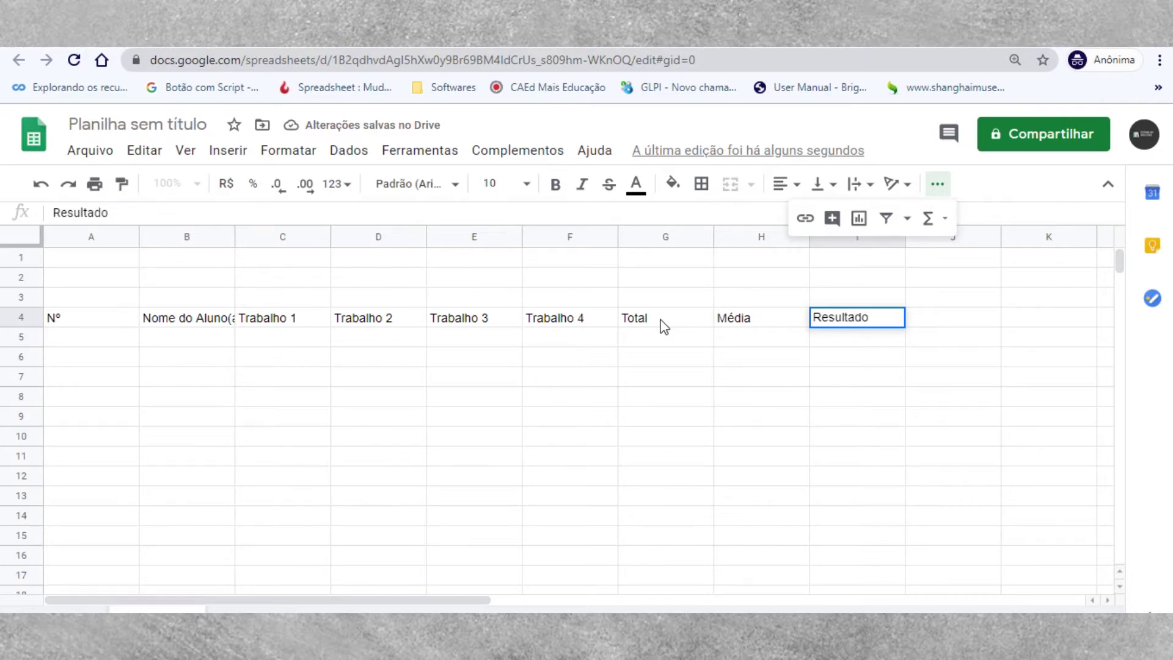
pyautogui.press('Return')
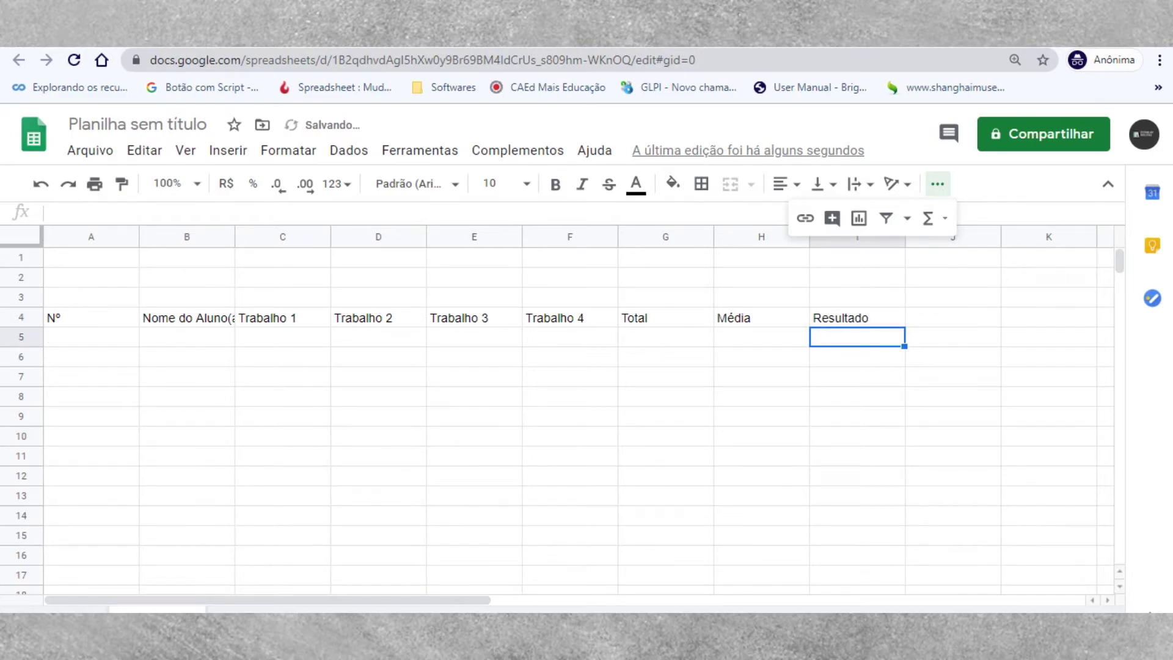
# - Number the students from 1 in cell A5, entering 1 and 2 and autofilling the sequence to 9 in A13
pyautogui.click(116, 335)
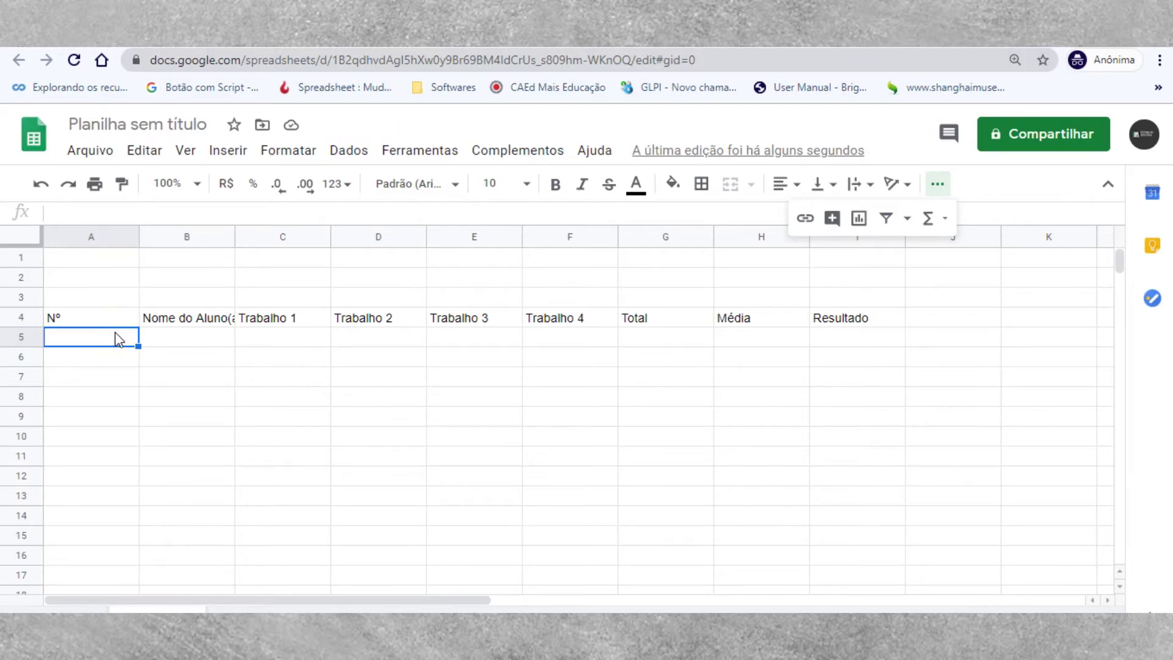
pyautogui.write('1')
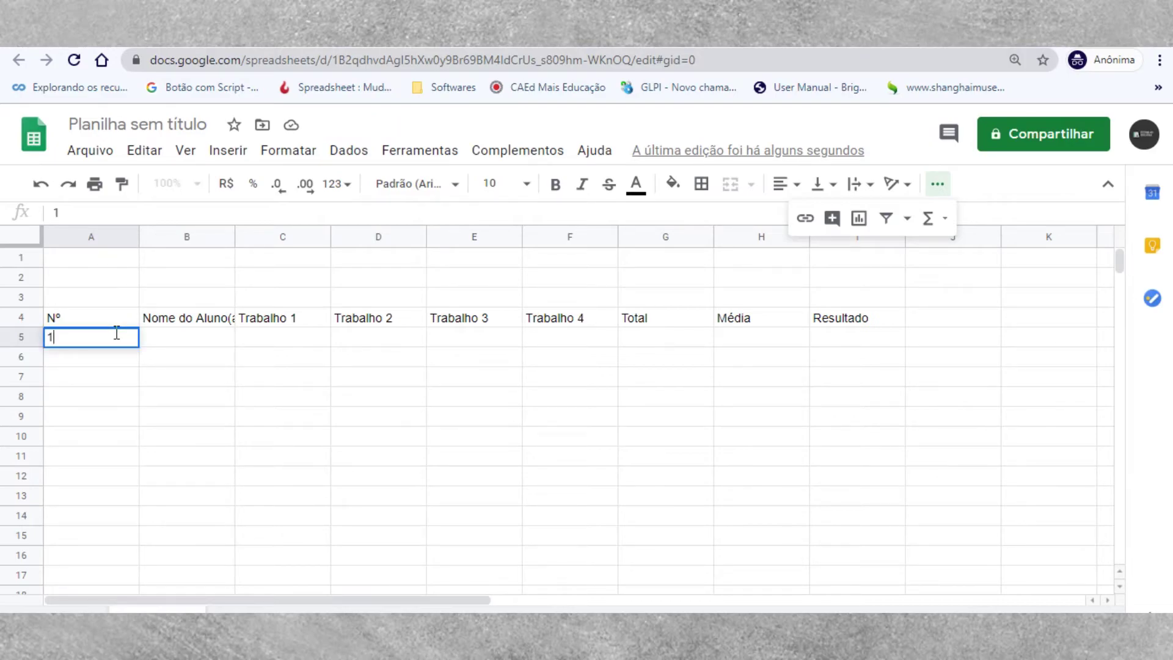
pyautogui.press('Return')
pyautogui.write('2')
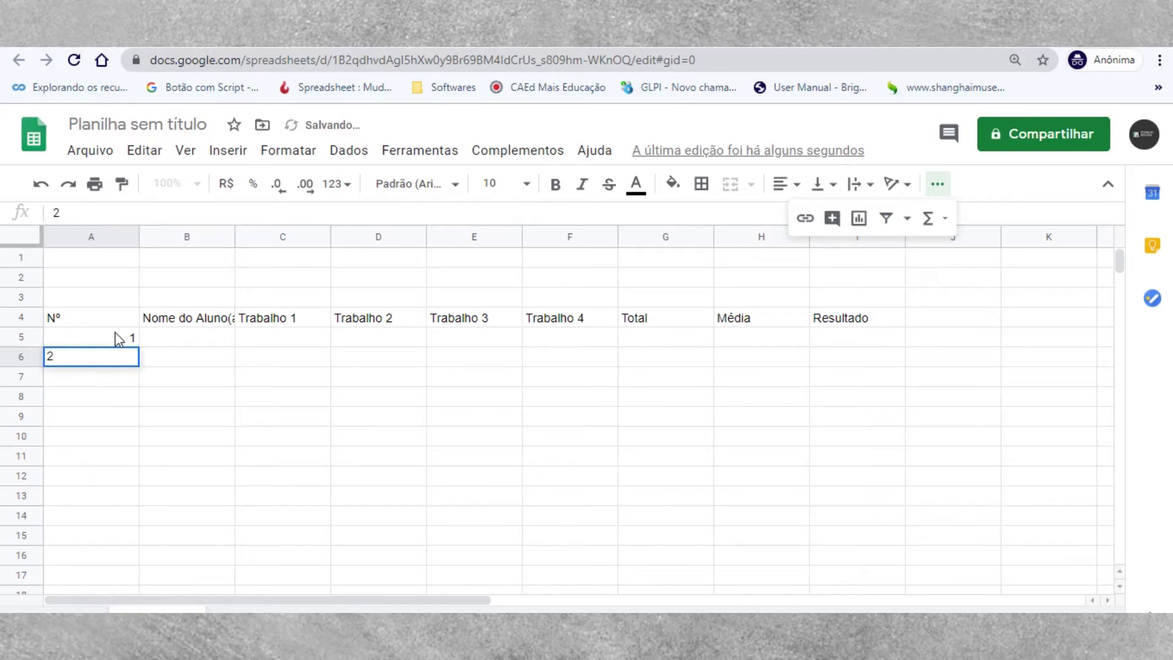
pyautogui.press('Return')
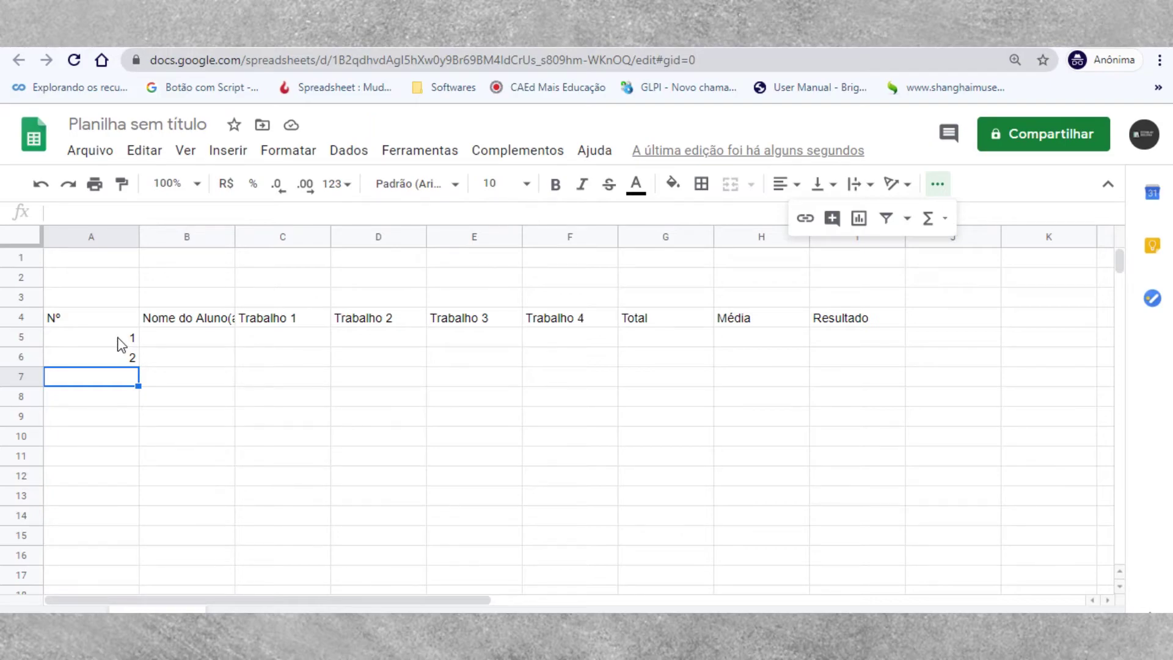
pyautogui.moveTo(122, 344); pyautogui.dragTo(120, 359)
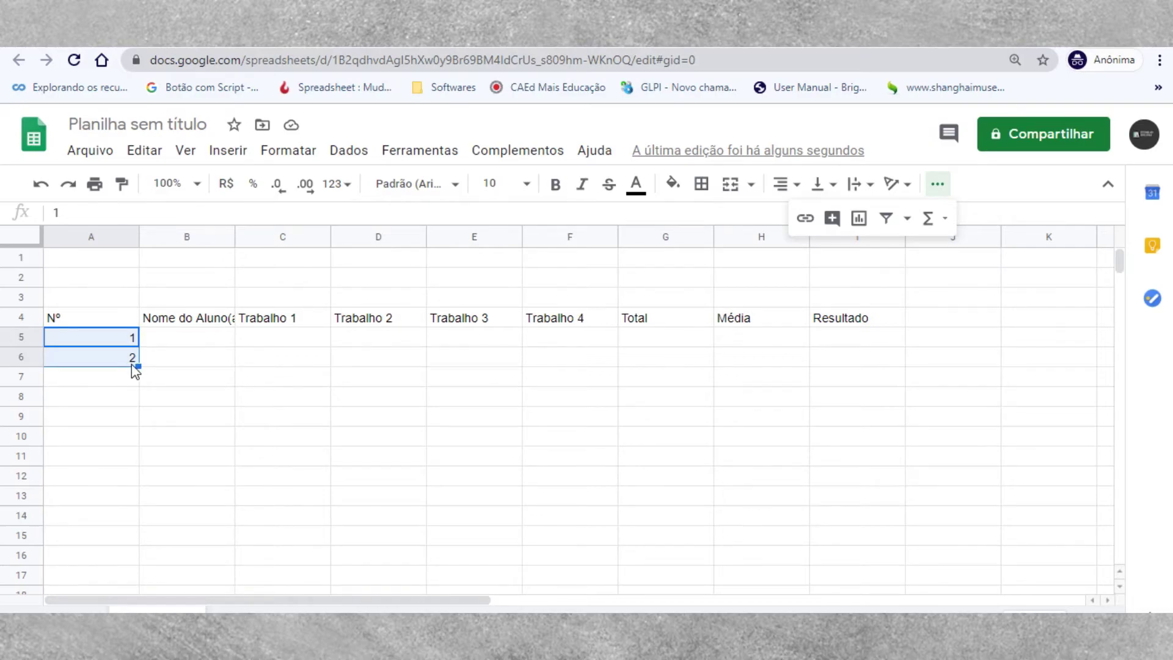
pyautogui.moveTo(132, 362); pyautogui.dragTo(132, 361)
pyautogui.moveTo(138, 366); pyautogui.dragTo(134, 502)
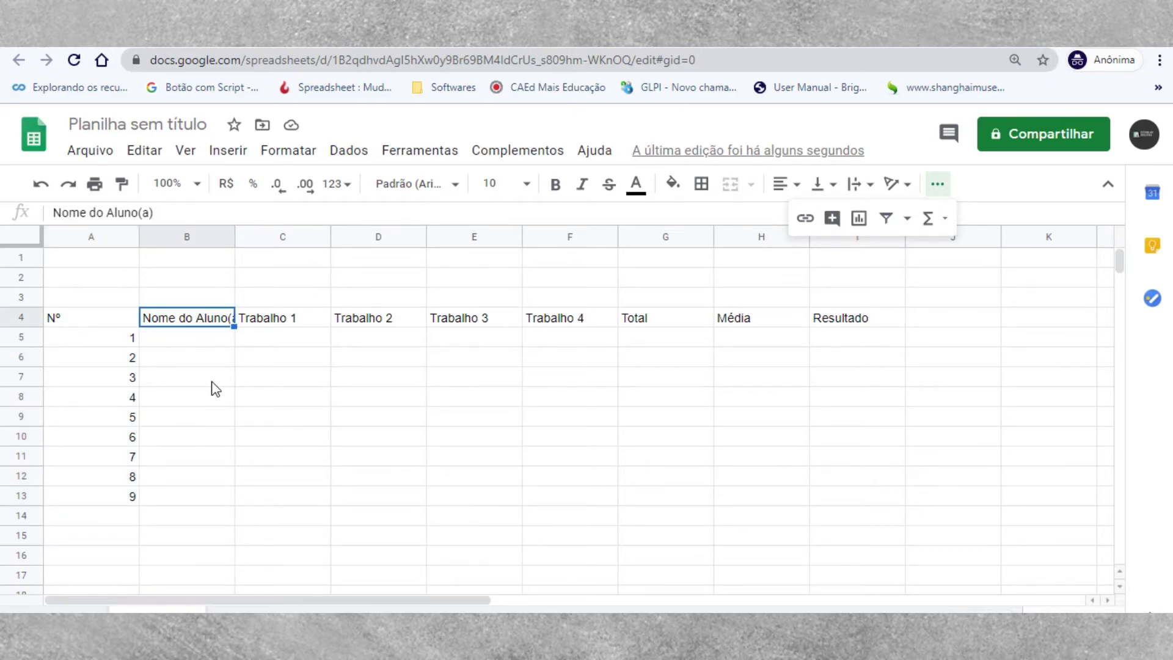
# - Narrow column A to about half its width and slightly widen column B
pyautogui.click(109, 318)
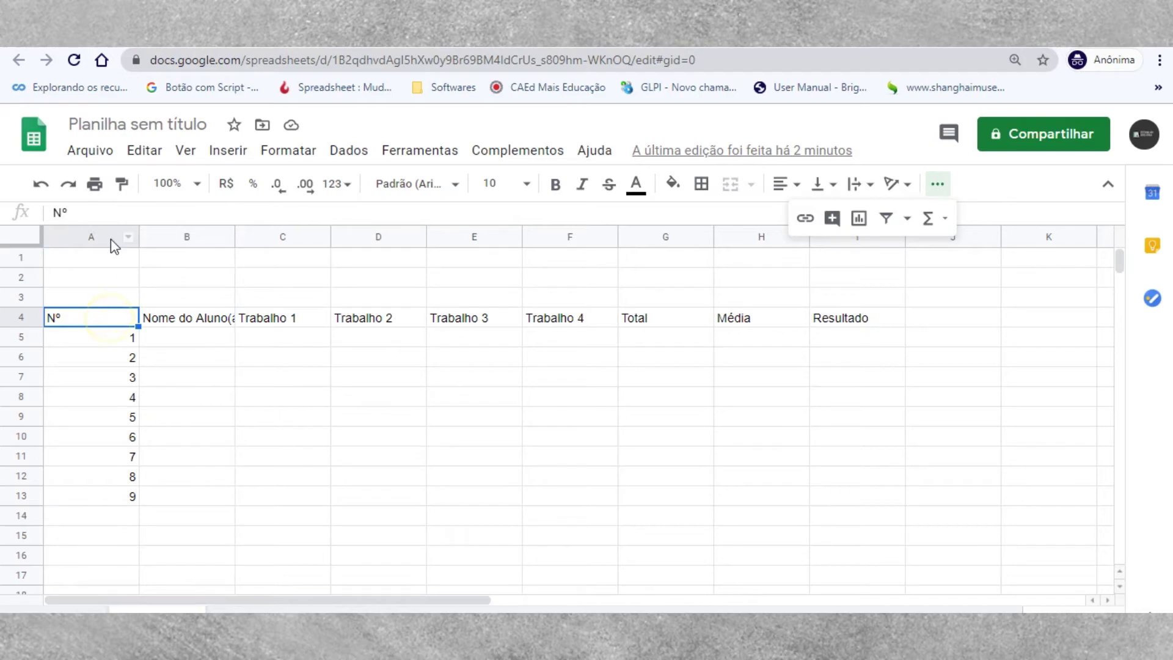
pyautogui.click(108, 238)
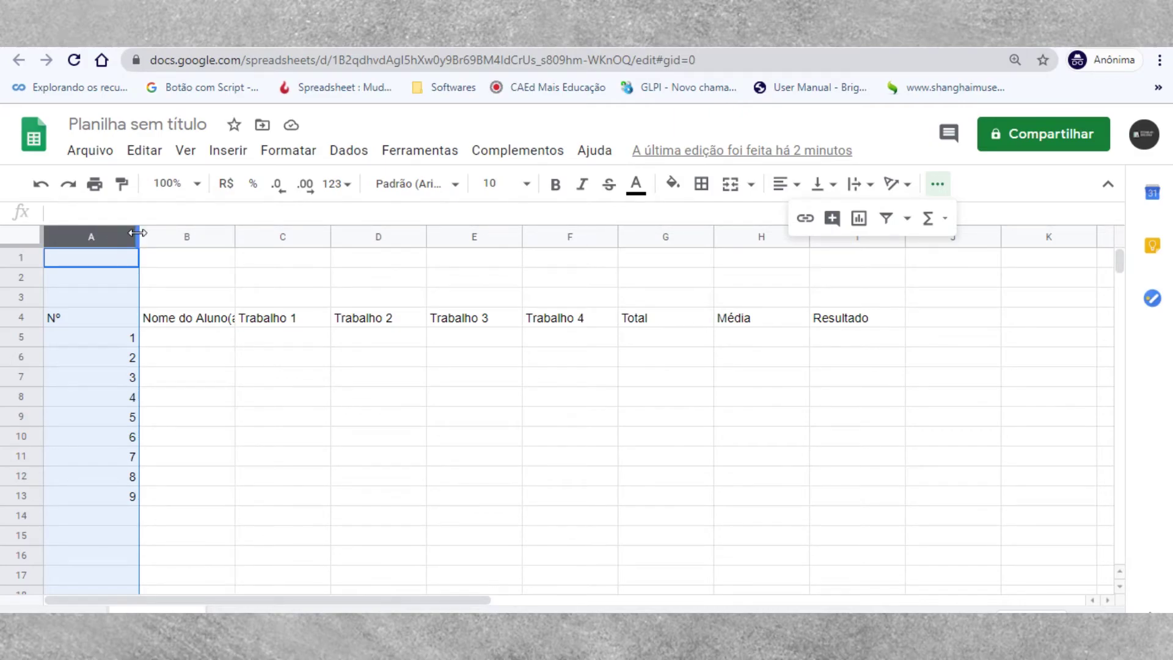
pyautogui.moveTo(139, 231); pyautogui.dragTo(89, 233)
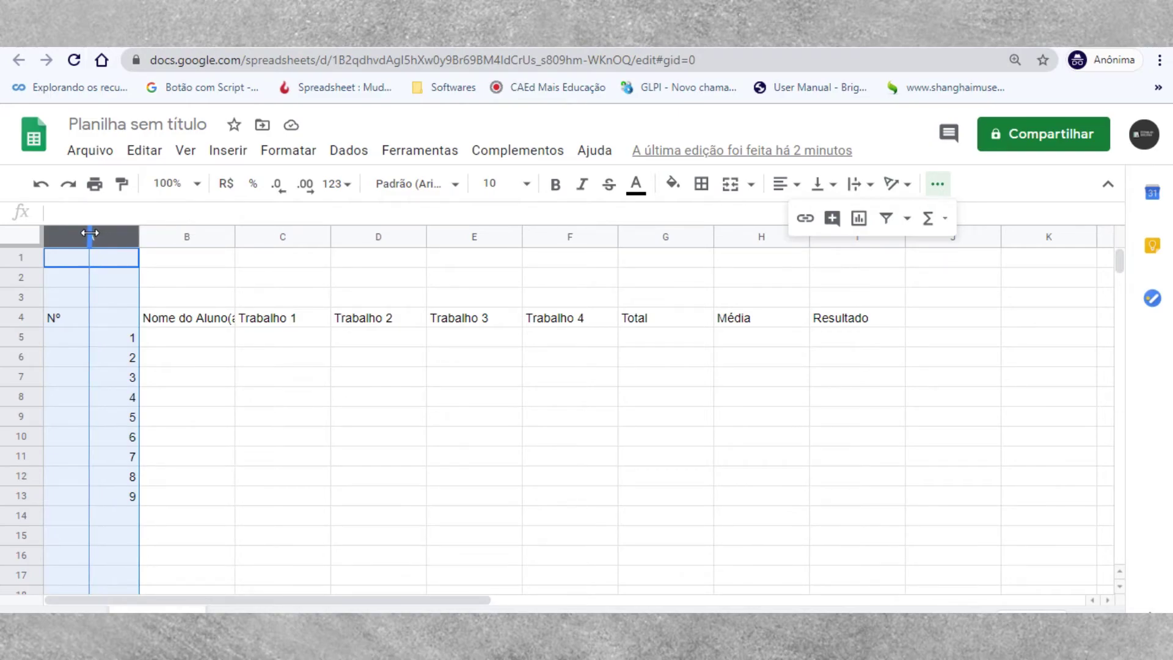
pyautogui.moveTo(89, 233); pyautogui.dragTo(89, 233)
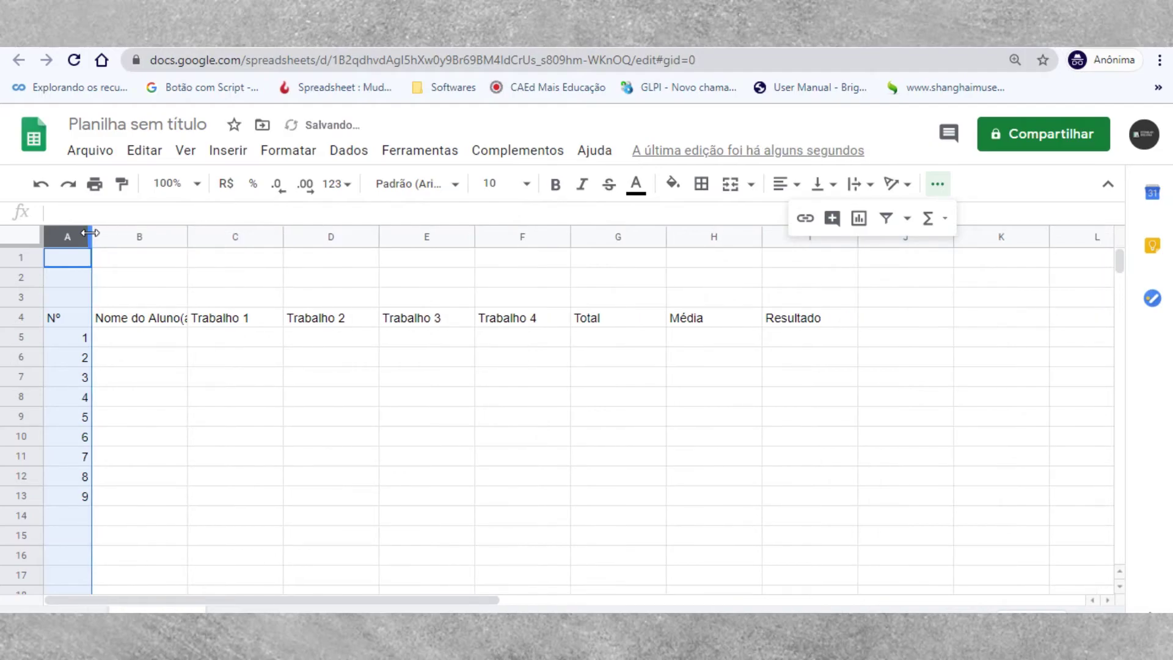
pyautogui.click(135, 319)
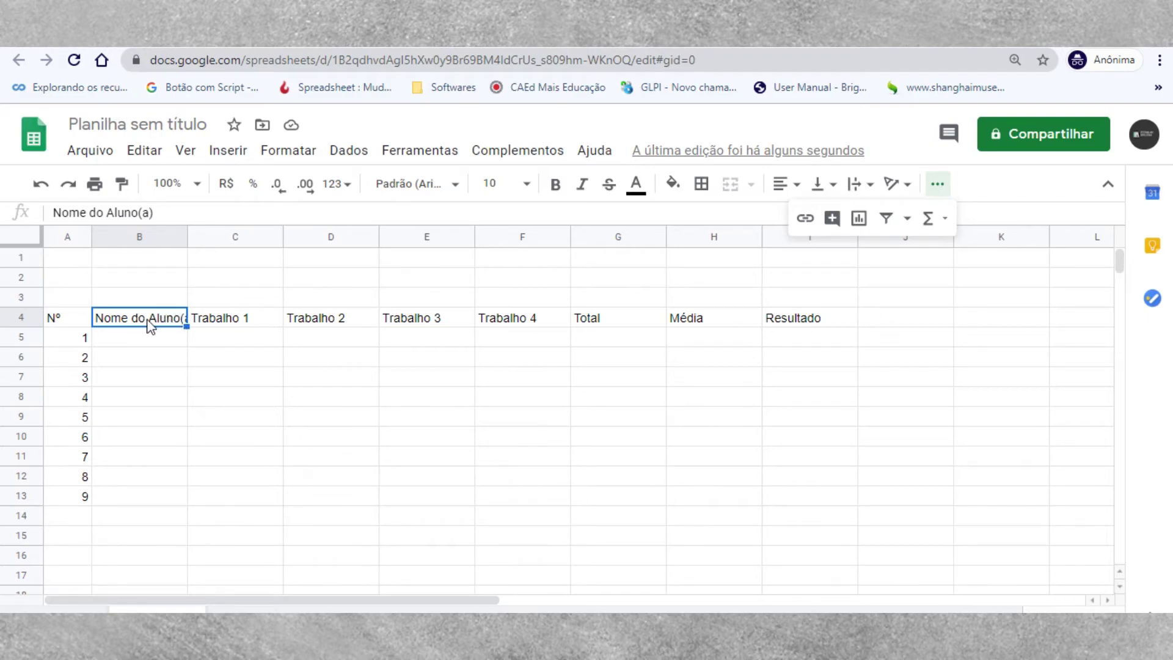
pyautogui.moveTo(188, 236)
pyautogui.mouseDown()
pyautogui.moveTo(228, 236)
pyautogui.moveTo(186, 235)
pyautogui.mouseUp()
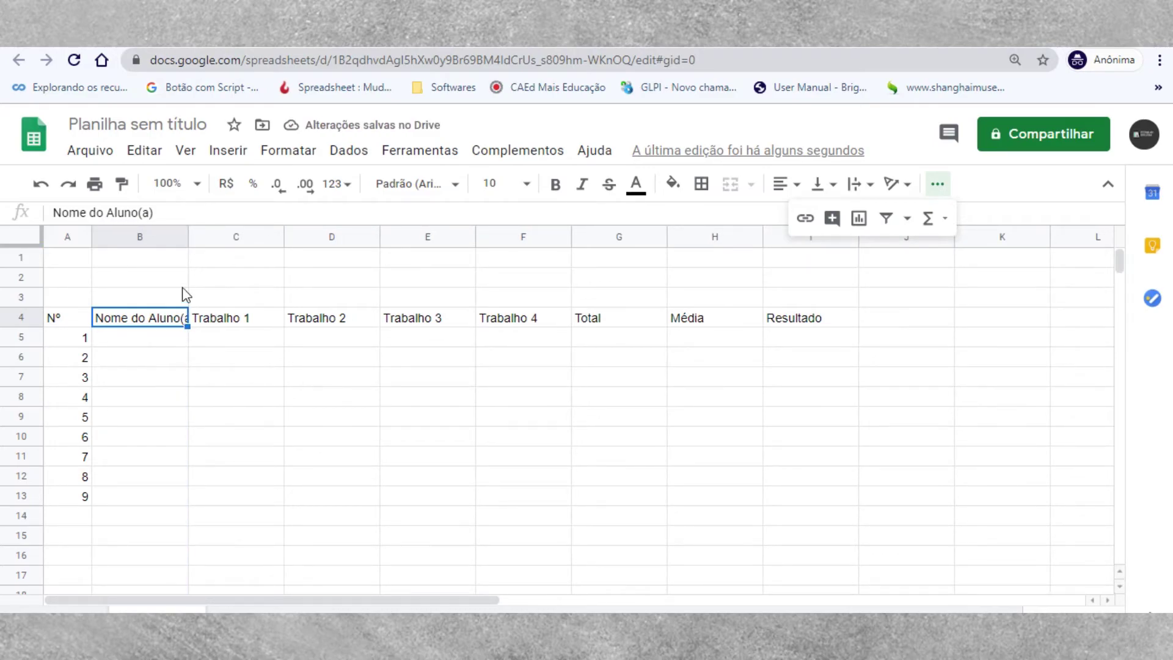
# - Try wrapping the text of the "Nome do Aluno(a)" header in cell B4
pyautogui.click(157, 342)
pyautogui.click(149, 319)
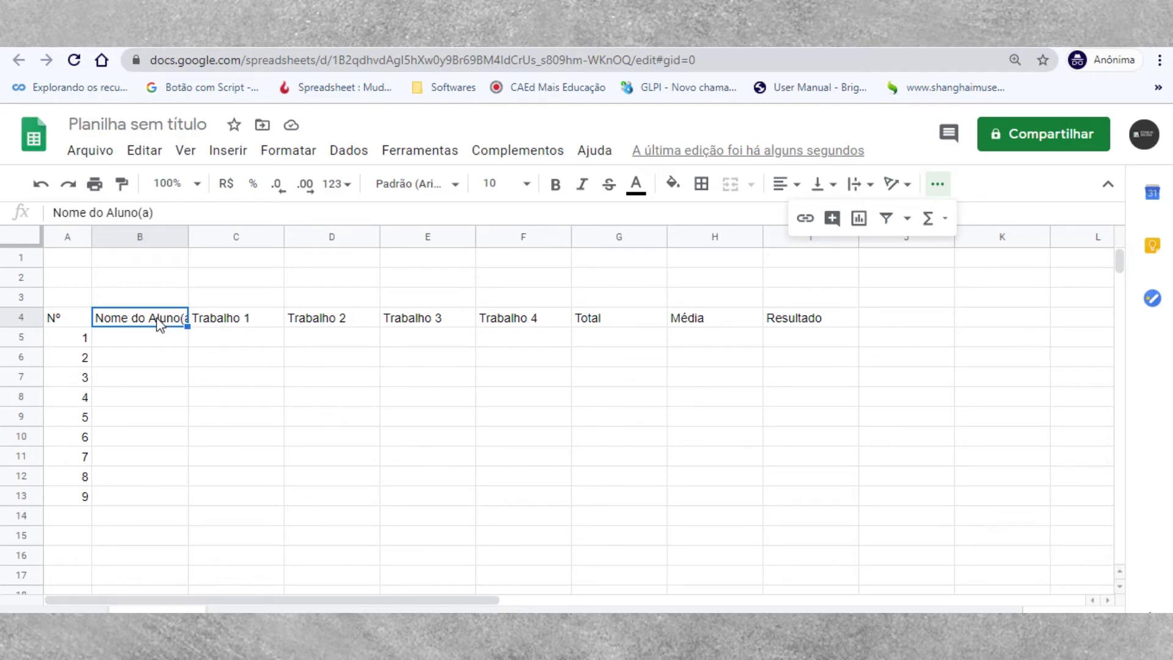
pyautogui.click(871, 185)
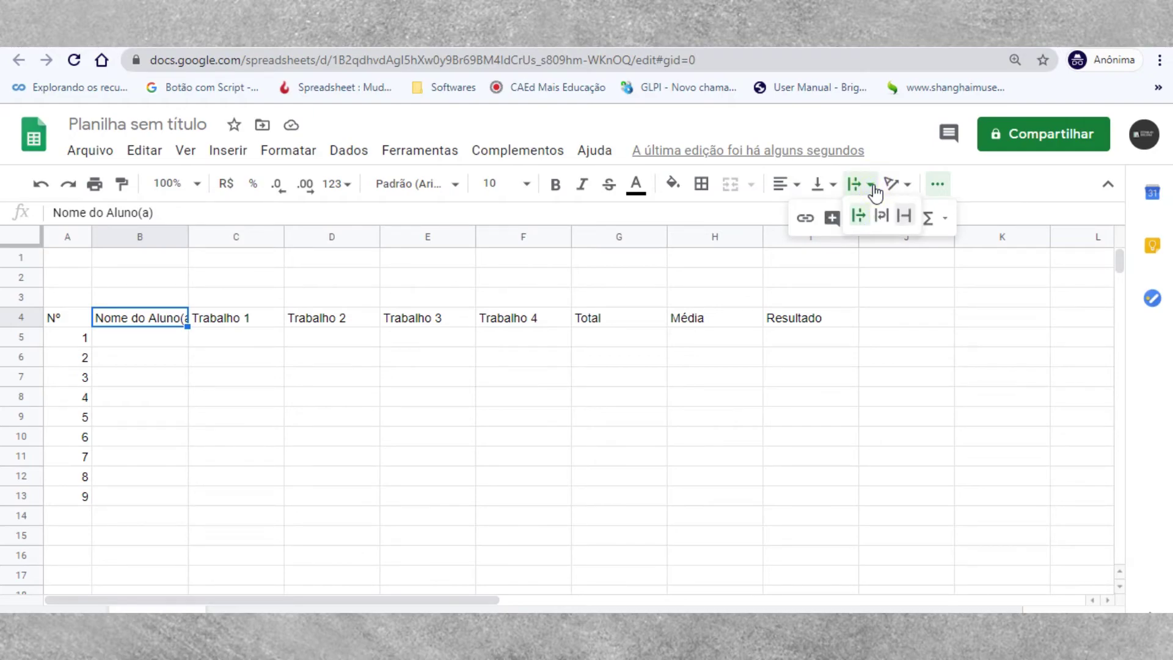
pyautogui.click(884, 221)
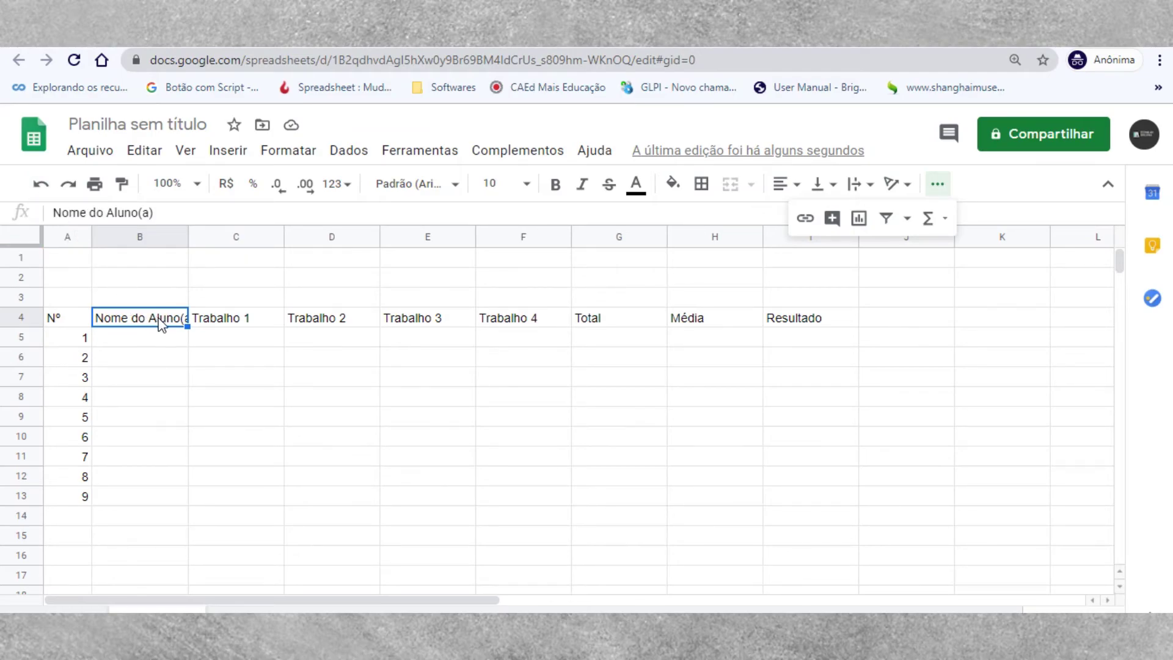
# - Widen column B until the "Nome do Aluno(a)" header fits, and apply all borders to the table range A4:I13
pyautogui.moveTo(187, 231); pyautogui.dragTo(245, 242)
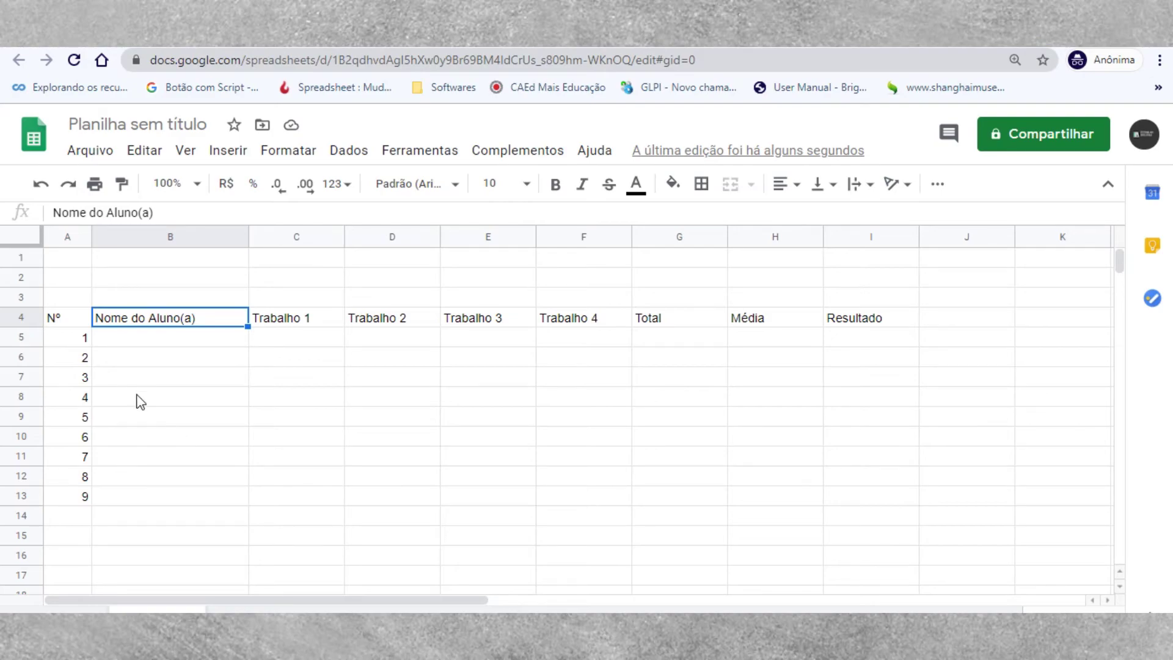
pyautogui.click(68, 323)
pyautogui.moveTo(67, 325)
pyautogui.mouseDown()
pyautogui.moveTo(68, 490)
pyautogui.moveTo(98, 509)
pyautogui.moveTo(876, 509)
pyautogui.mouseUp()
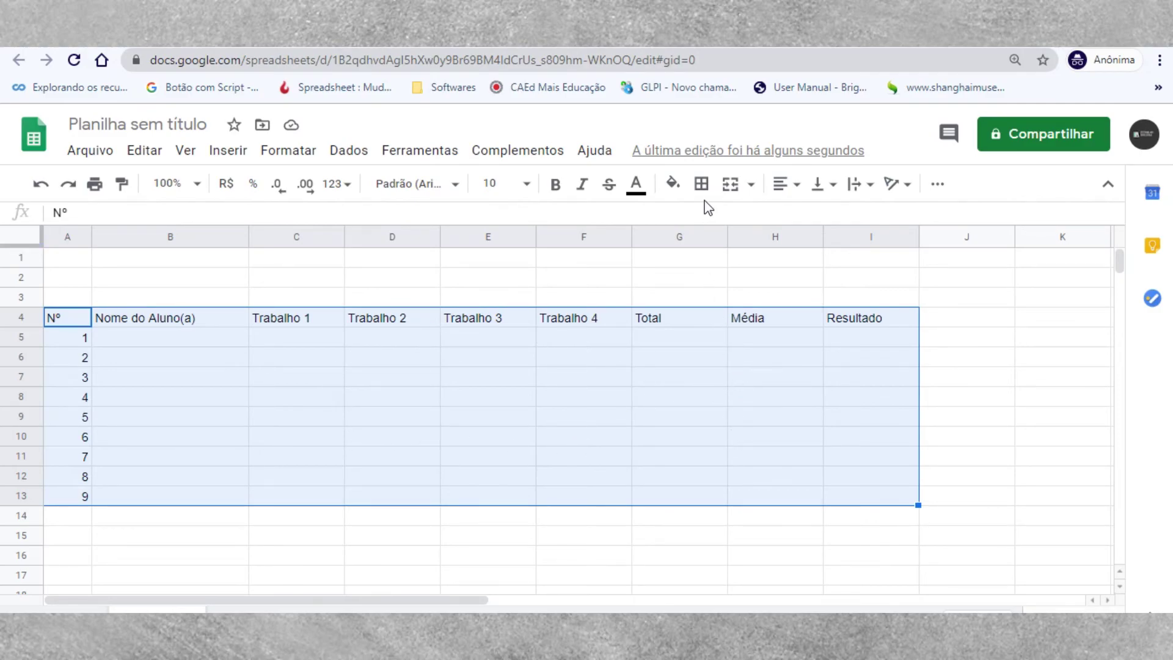
pyautogui.click(702, 185)
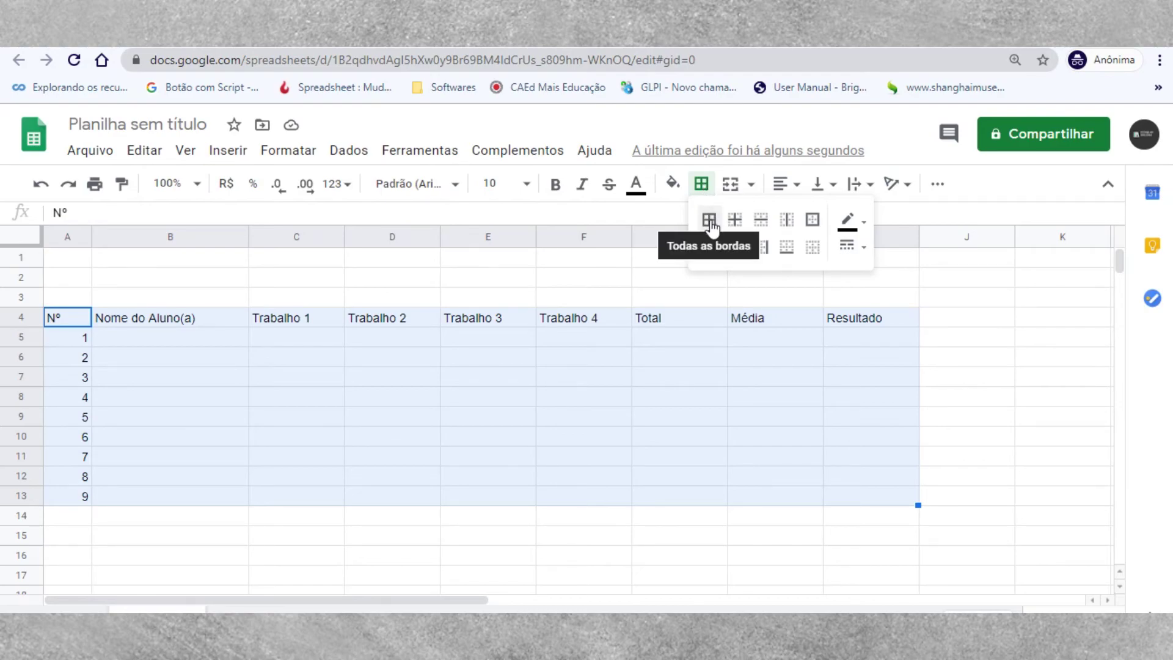
pyautogui.click(710, 220)
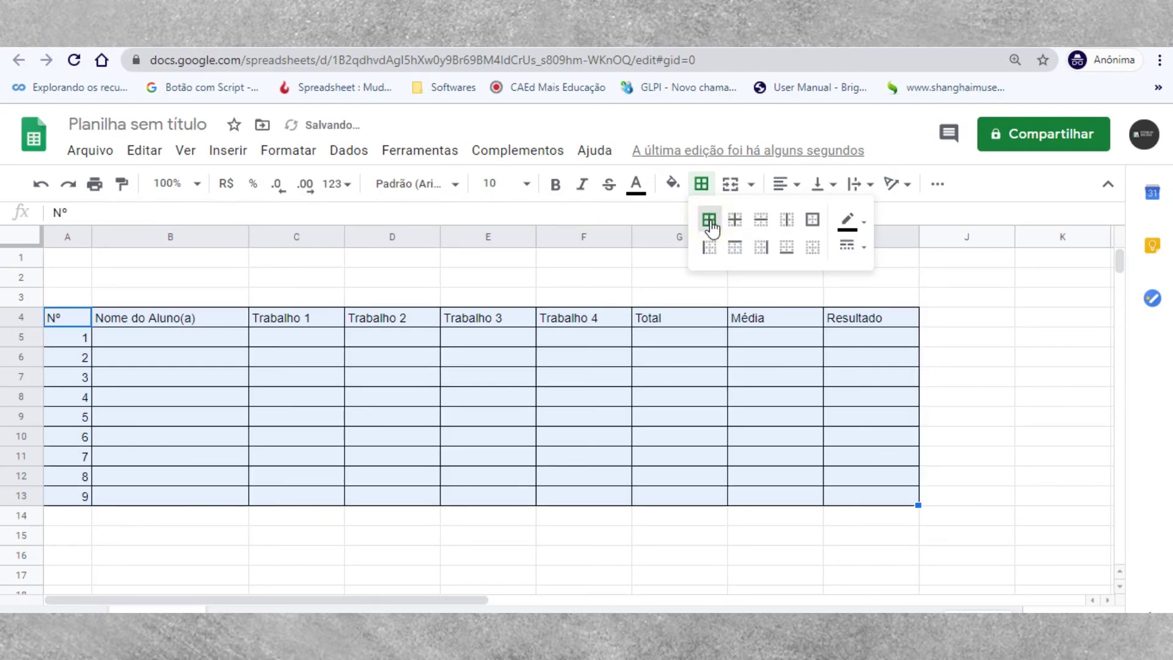
pyautogui.click(177, 377)
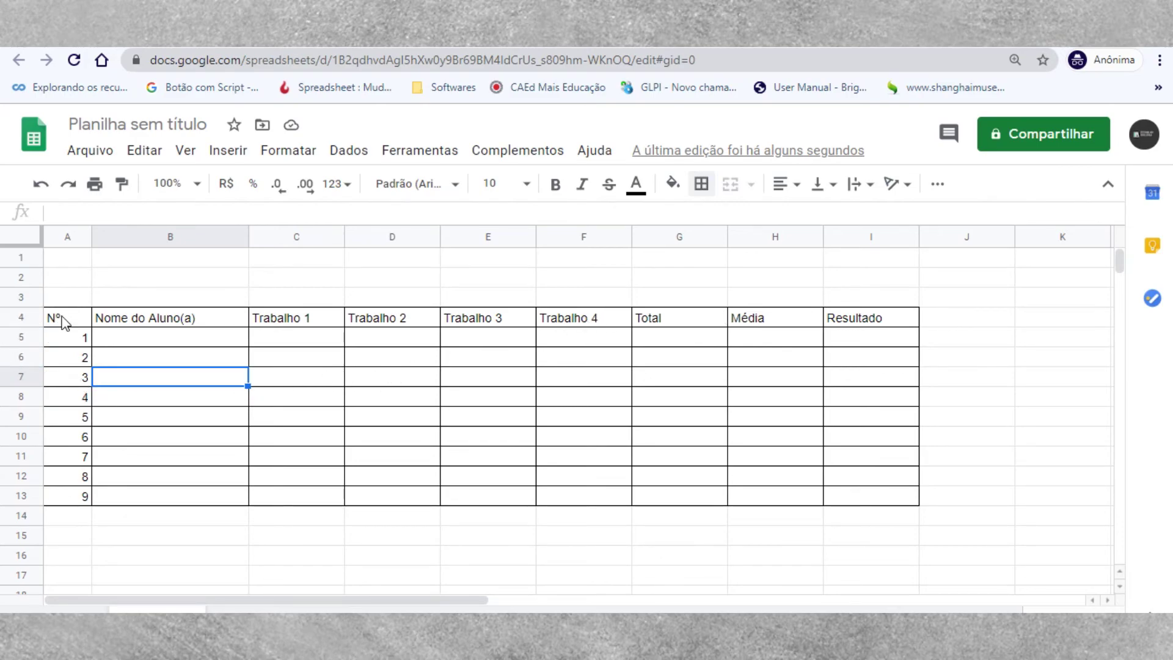
# - Format the header row A4:I4 in bold Roboto at font size 12
pyautogui.moveTo(63, 322); pyautogui.dragTo(854, 325)
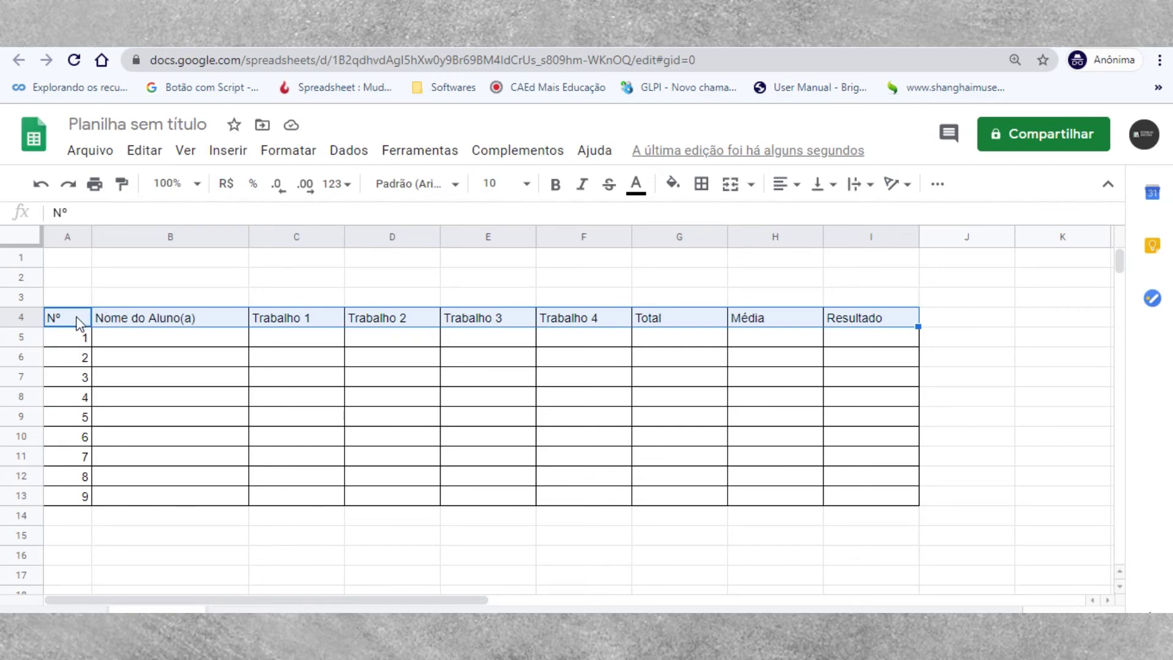
pyautogui.click(556, 185)
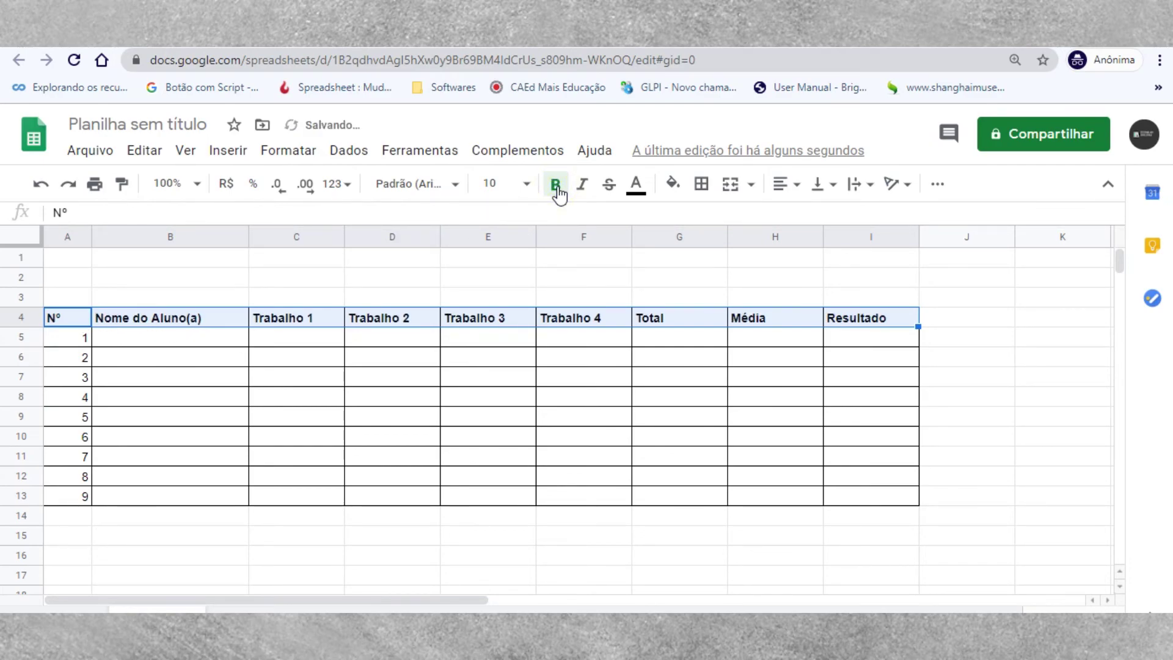
pyautogui.click(457, 186)
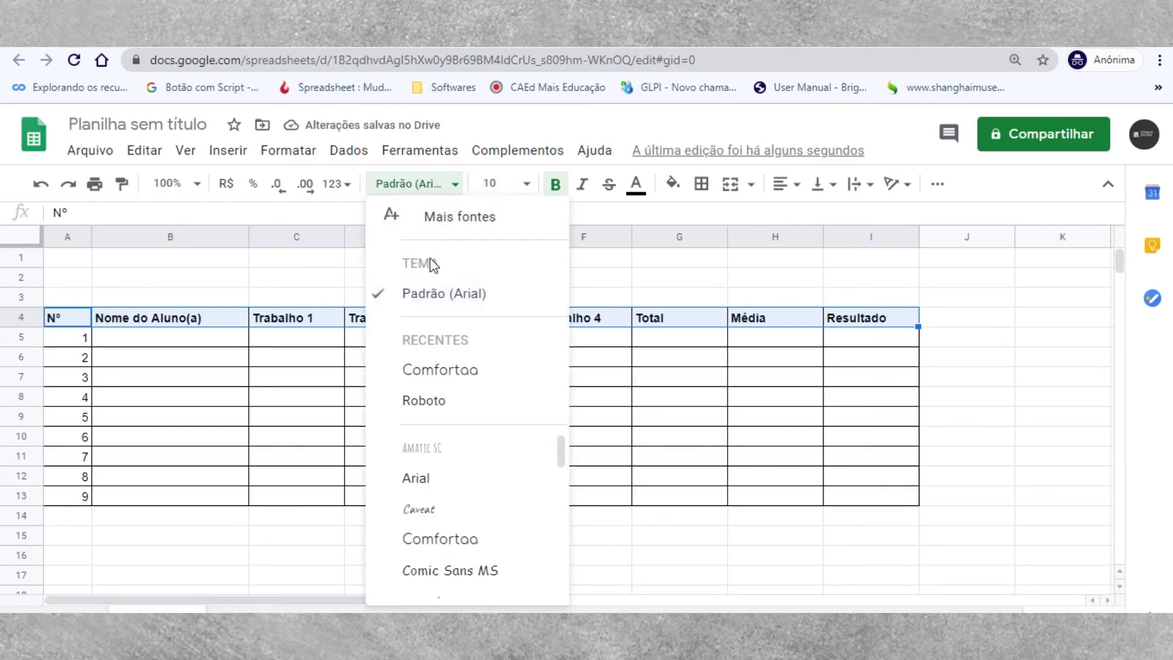
pyautogui.click(426, 402)
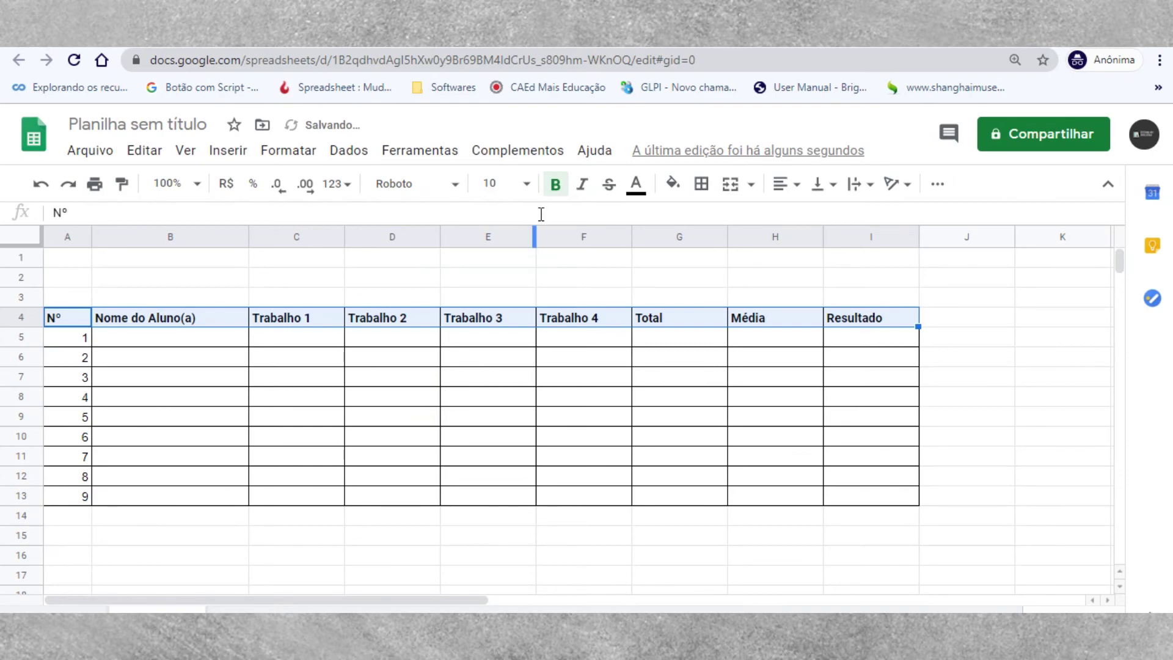
pyautogui.click(526, 183)
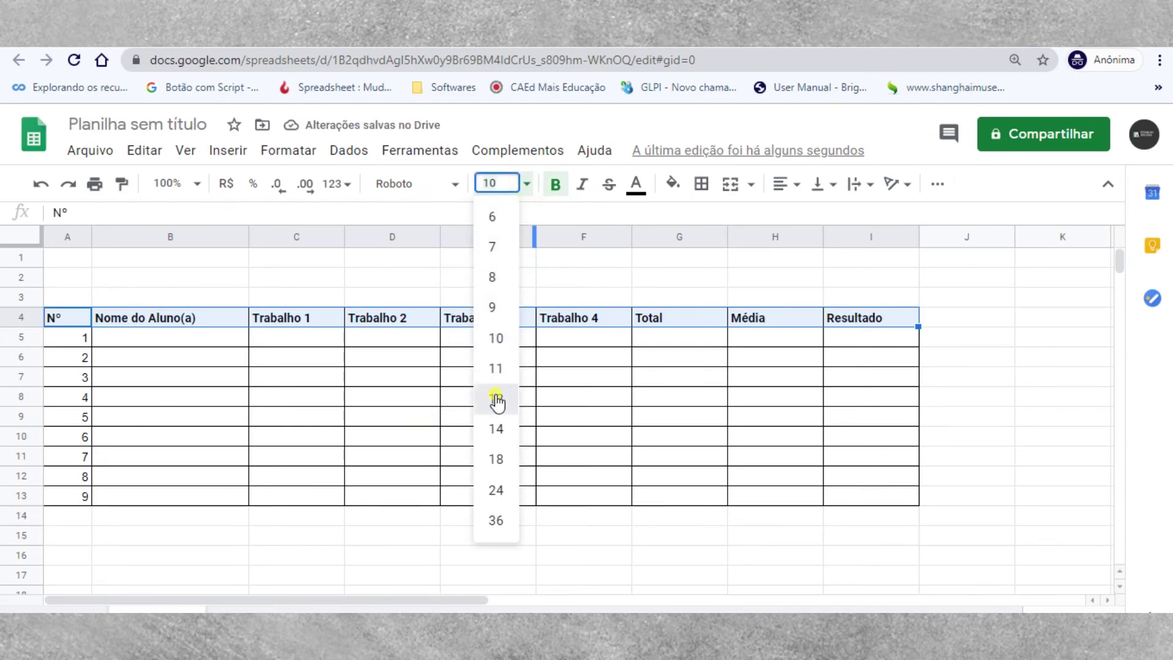
pyautogui.click(497, 399)
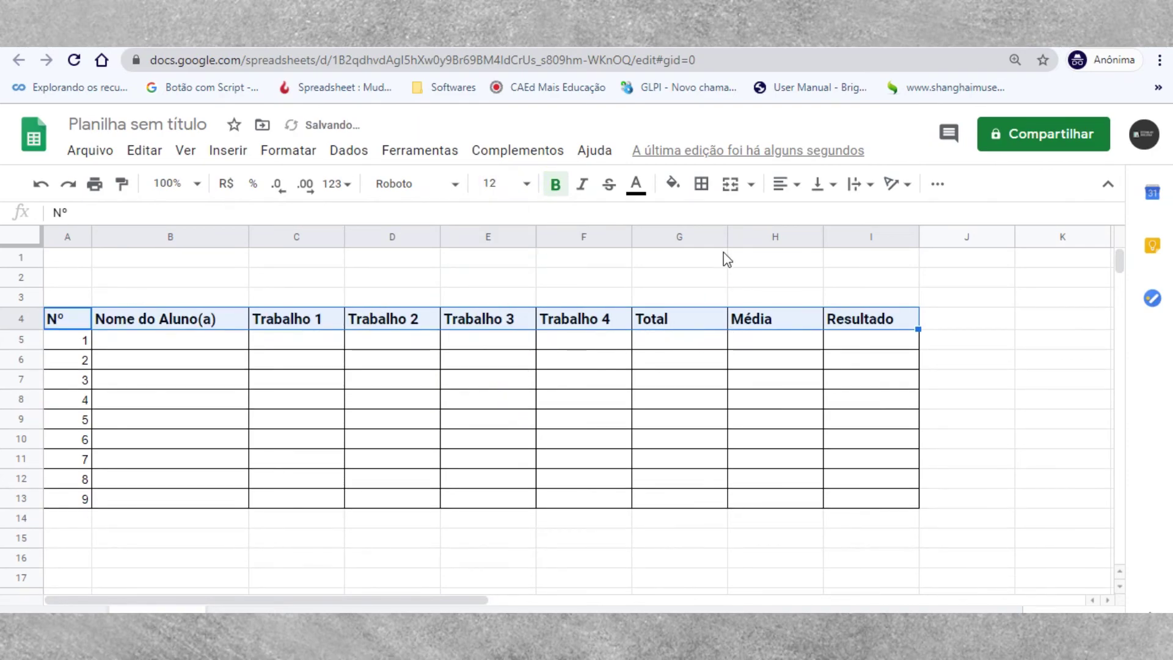
# - Center the header texts in A4:I4 horizontally and fill these cells with dark yellow
pyautogui.click(790, 186)
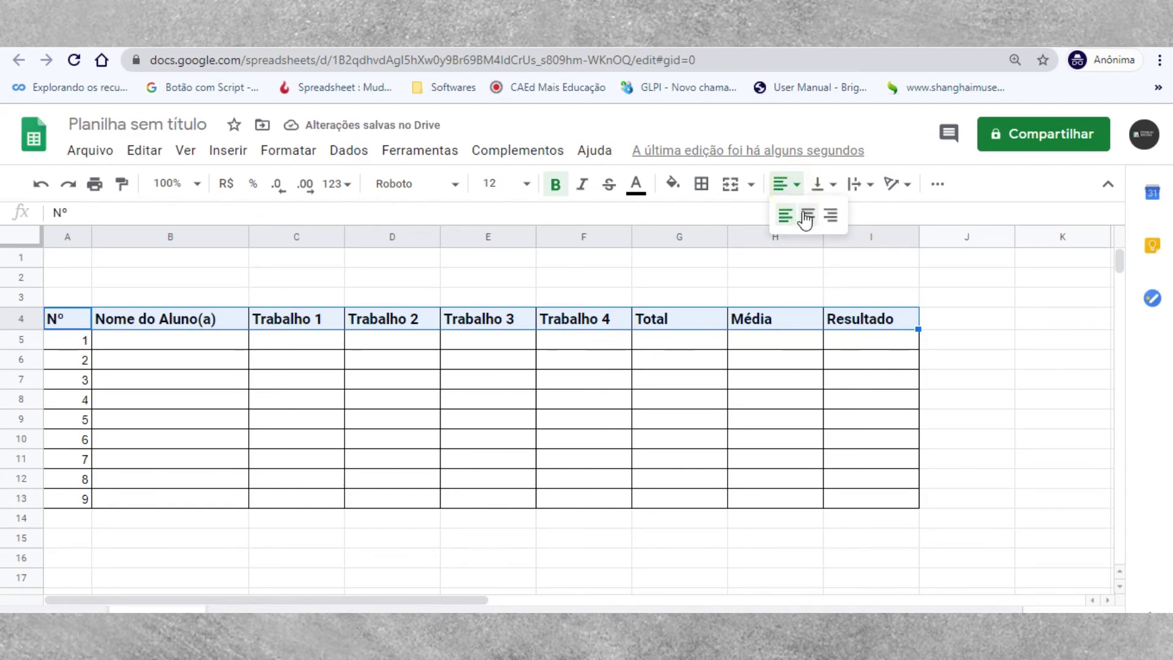
pyautogui.click(807, 215)
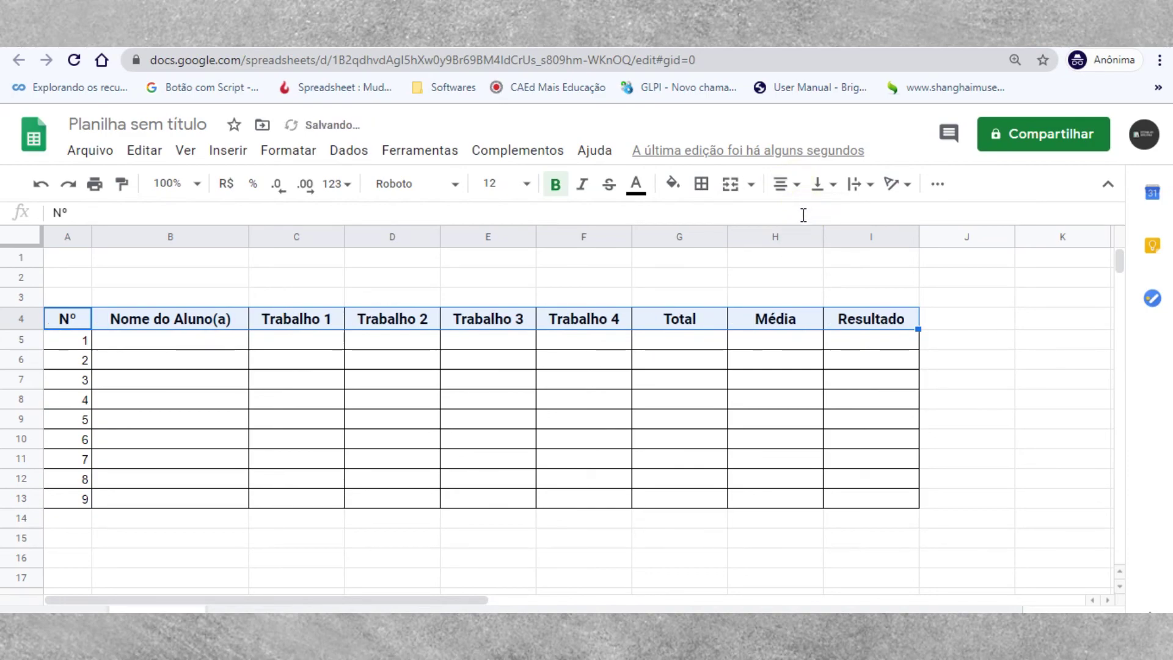
pyautogui.click(673, 184)
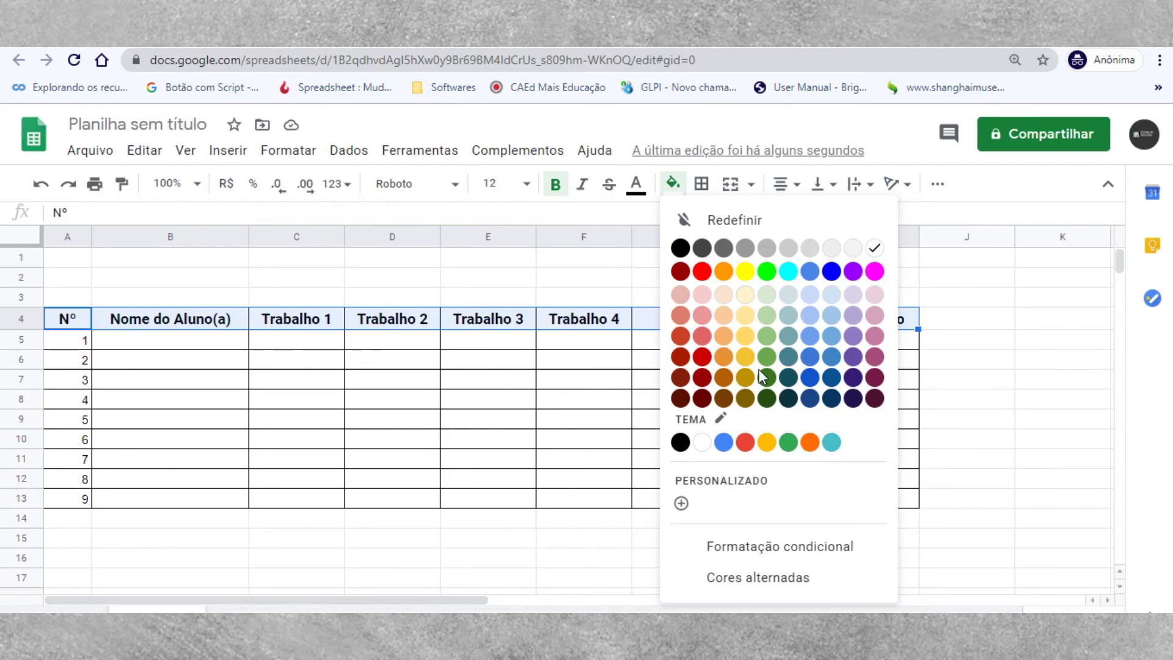
pyautogui.click(746, 356)
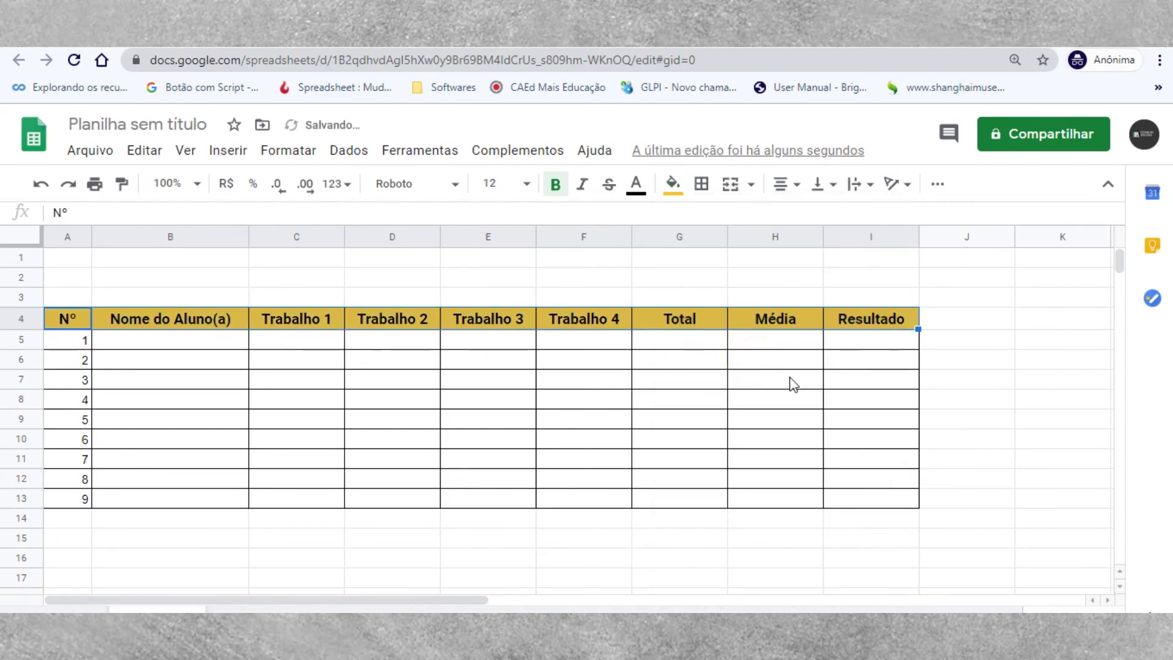
pyautogui.click(1002, 540)
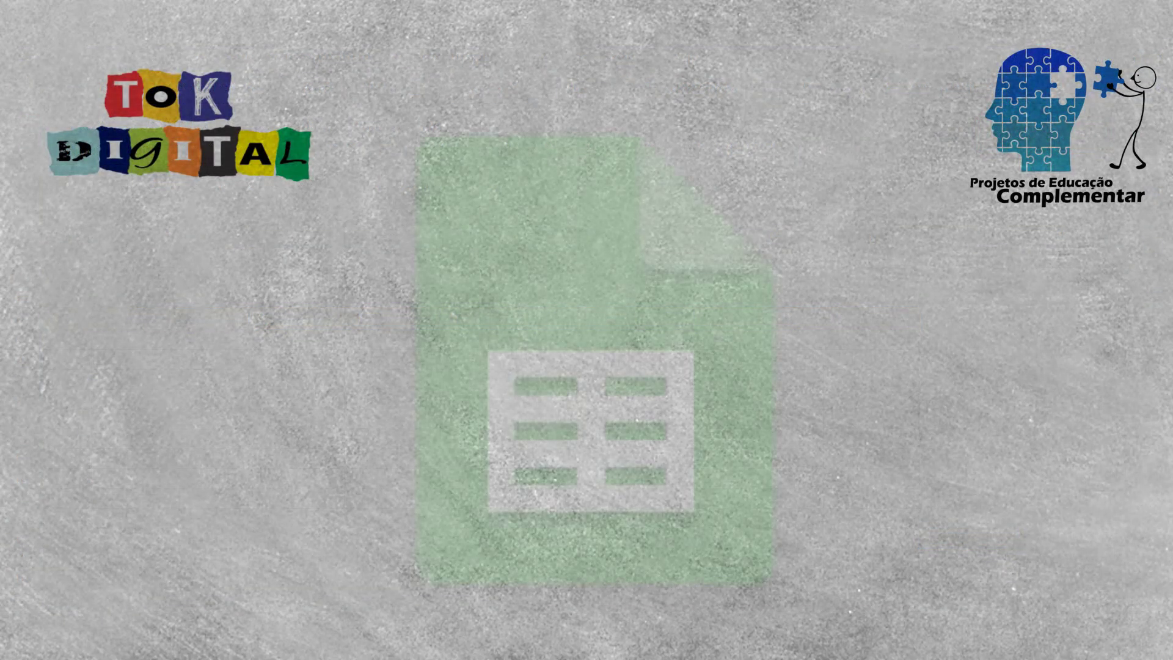